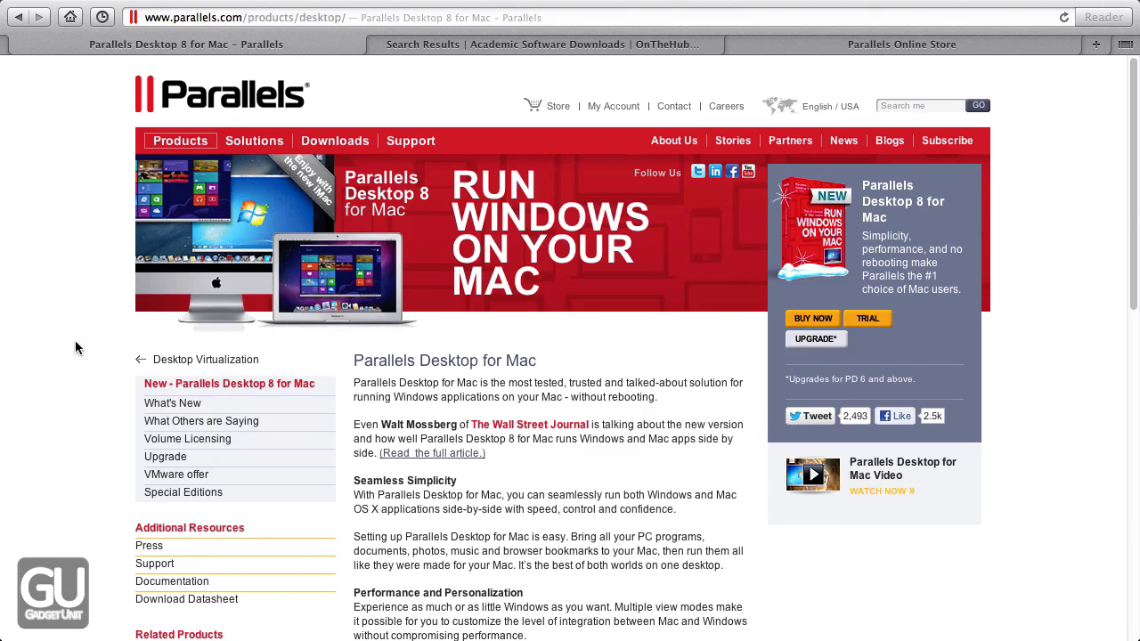
Switch to the Safari tab with the Parallels Desktop 8 for Mac listing at $39.99
key("ctrl+shift+Tab")
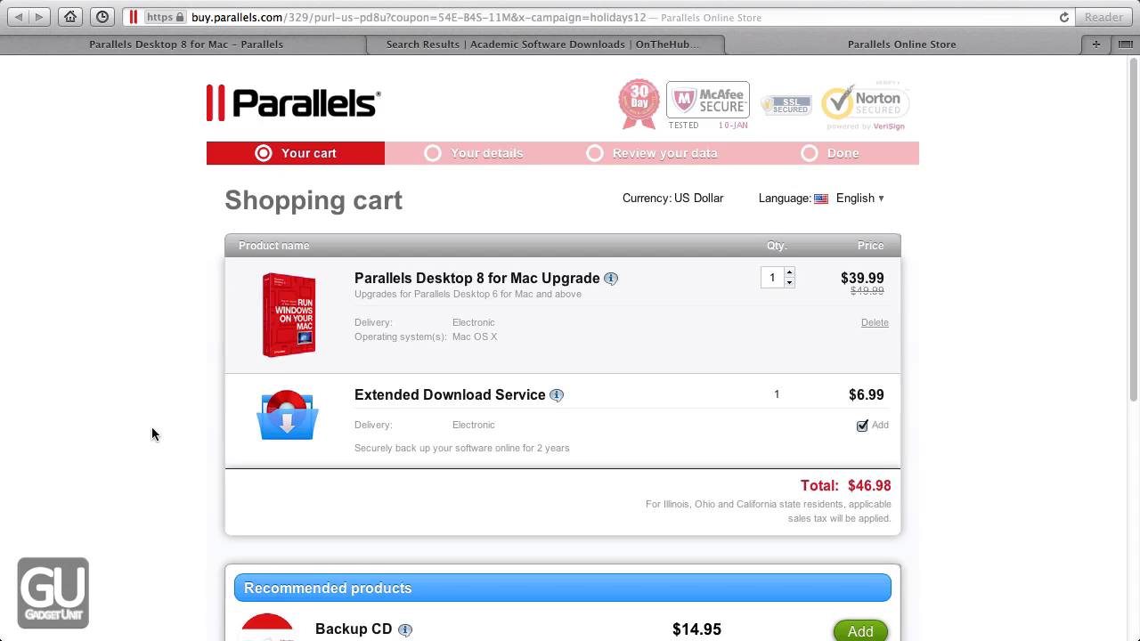
Leave the store cart and go back to the Parallels Desktop 8 for Mac product page tab
key("ctrl+Tab")
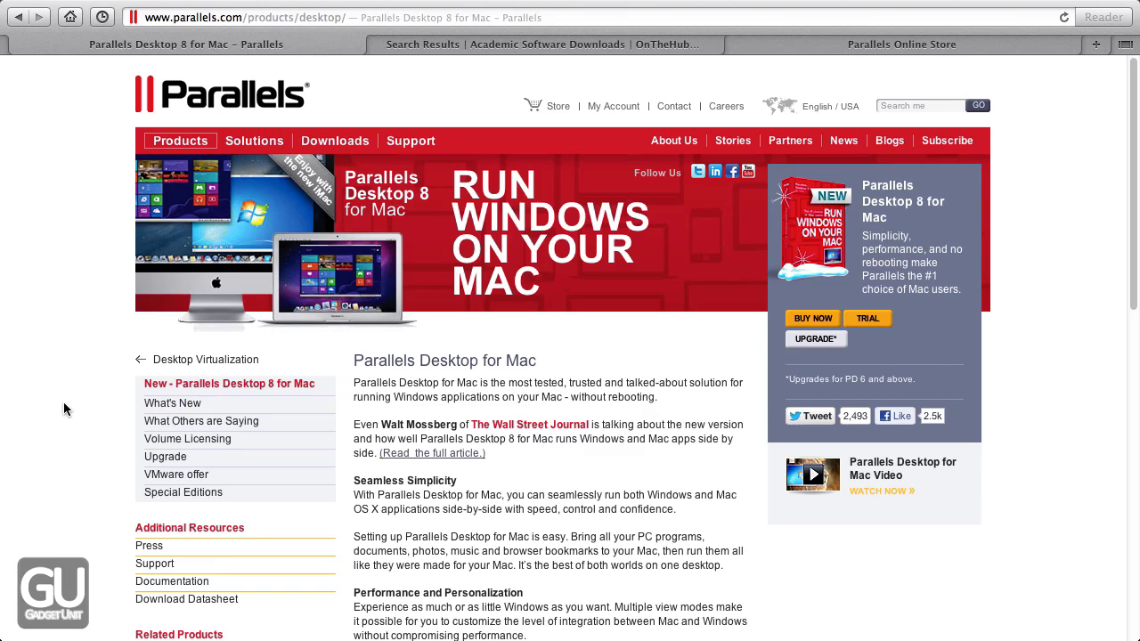
Scroll through the Parallels product page, then bring up Launchpad's app grid
scroll(64, 409, "down", 2)
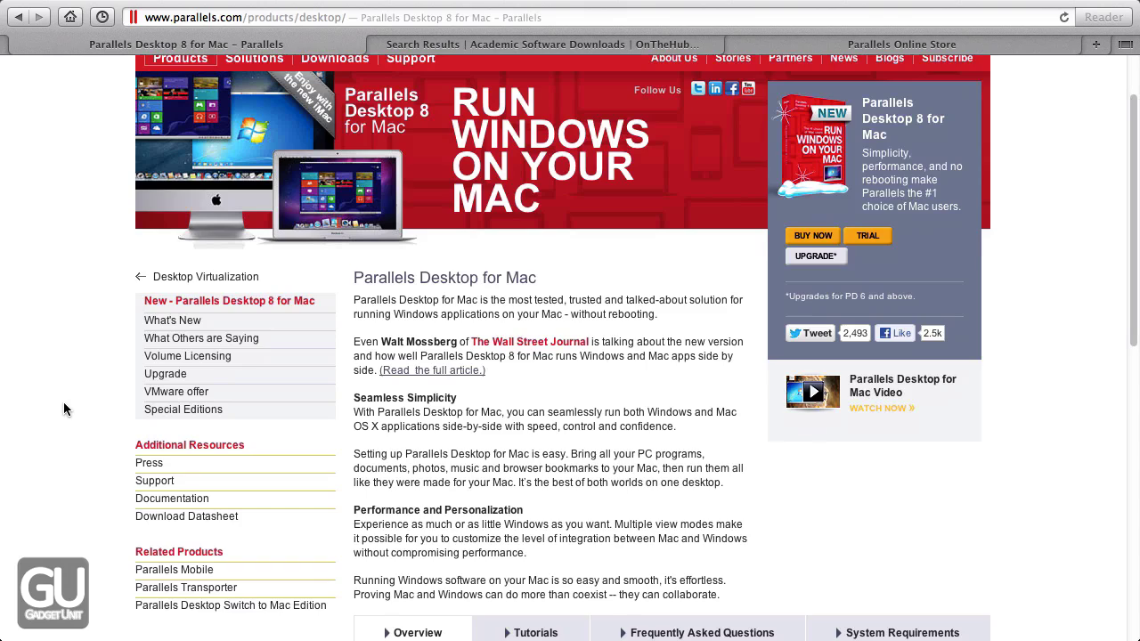
scroll(63, 409, "up", 2)
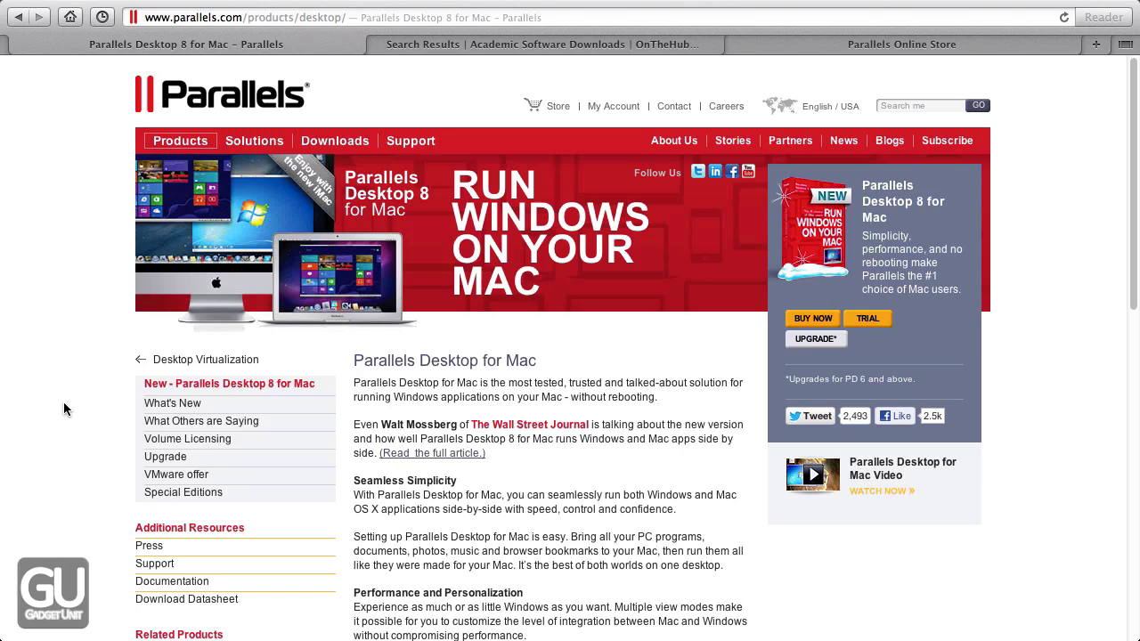
scroll(63, 402, "down", 3)
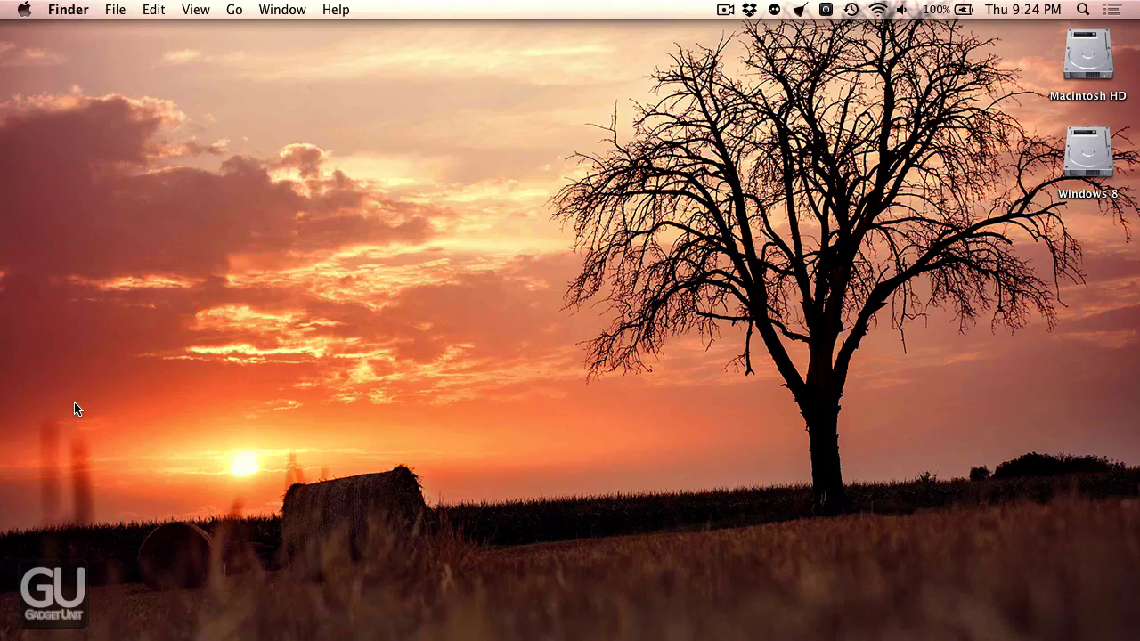
key("F4")
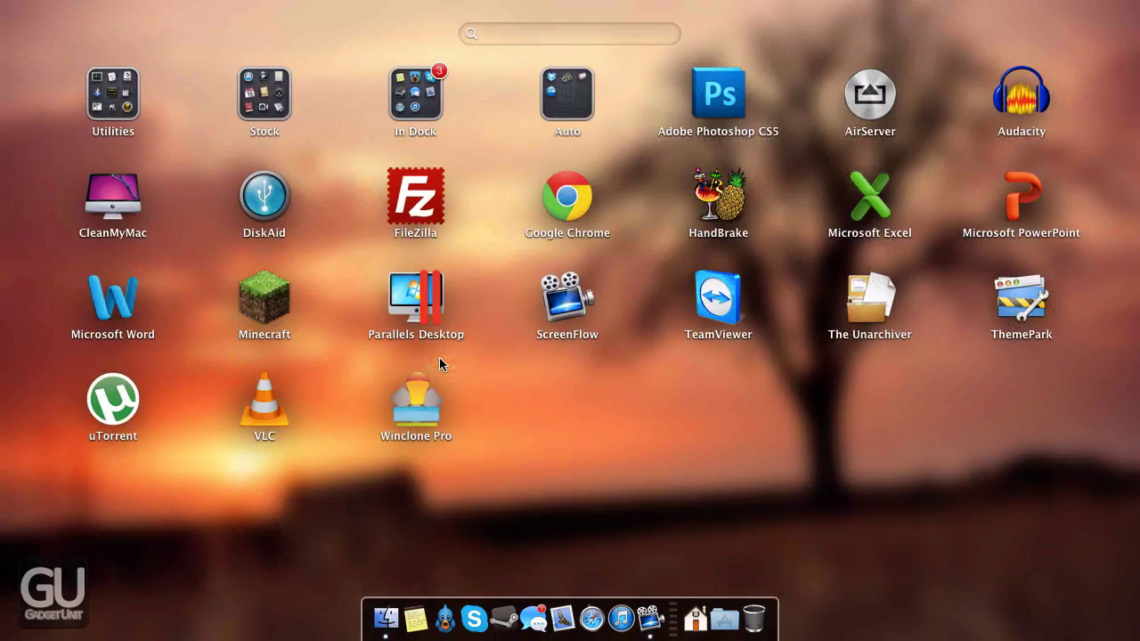
Launch Parallels Desktop and narrow its window so the desktop's Windows 8 drive shows
left_click(415, 299)
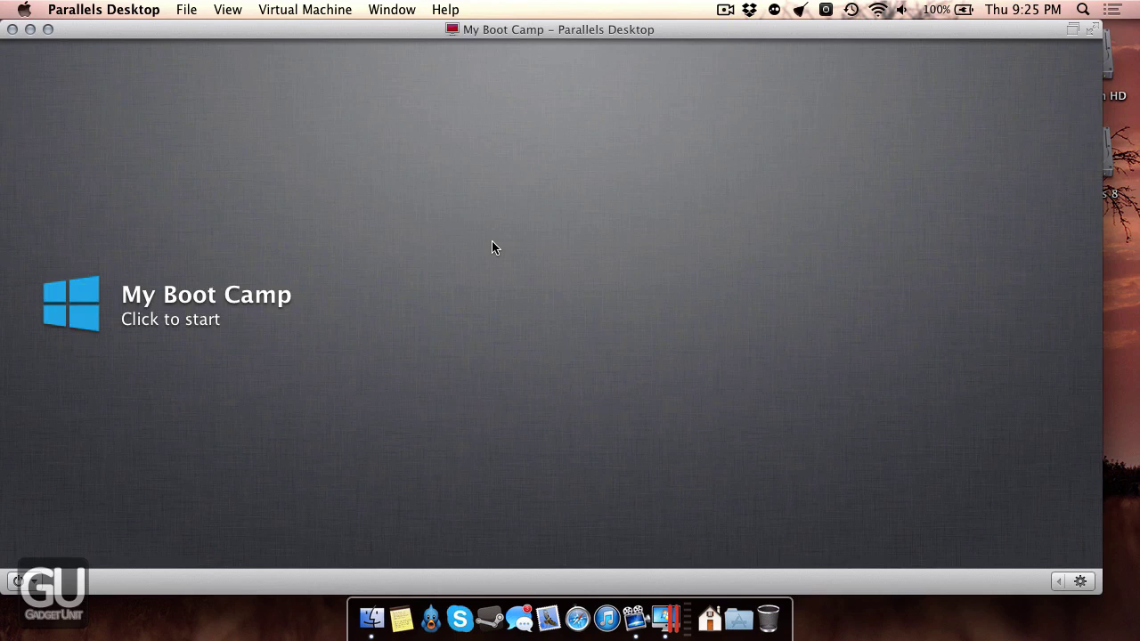
left_click_drag(1103, 567, 1024, 574)
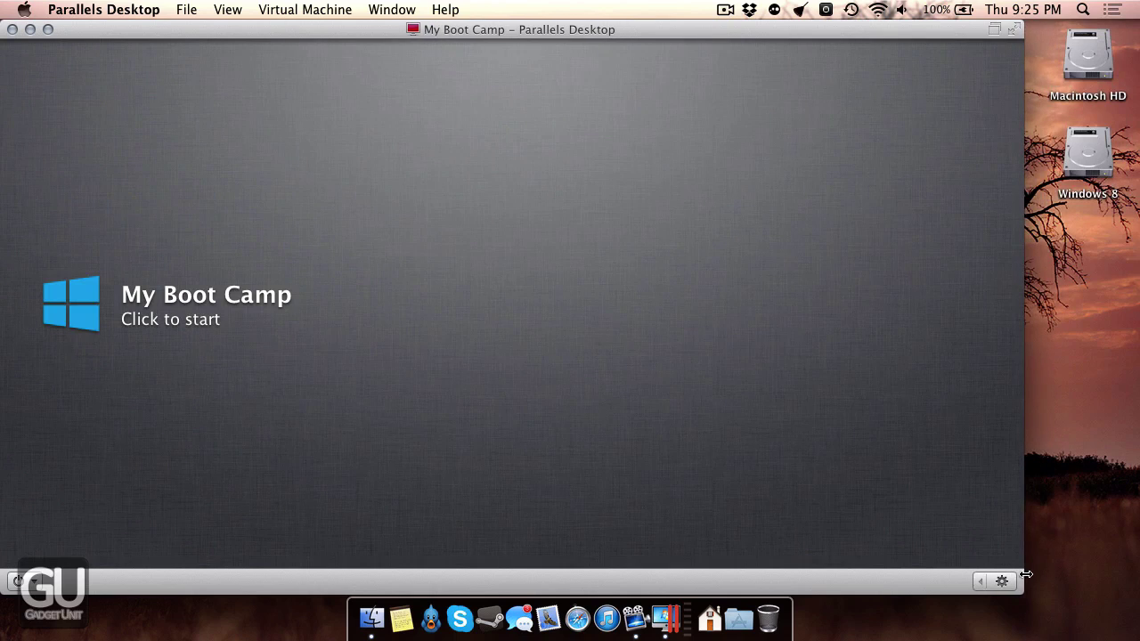
left_click(1090, 161)
left_click(1039, 249)
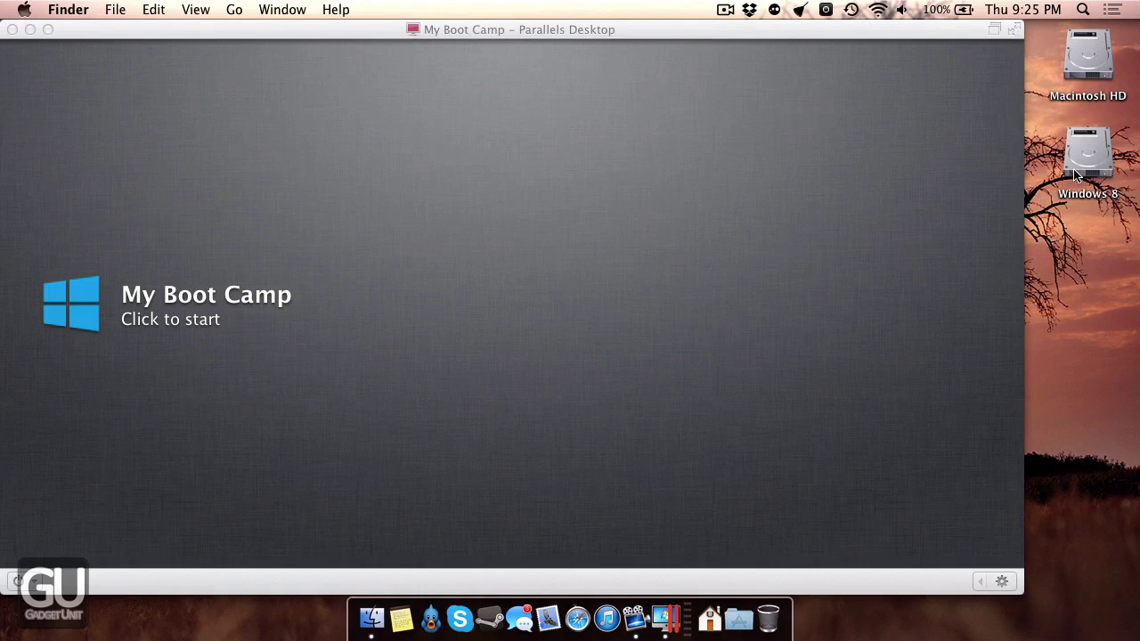
left_click(1085, 151)
left_click(1058, 278)
Select the Windows 8 boot drive, then start the My Boot Camp virtual machine
left_click(381, 224)
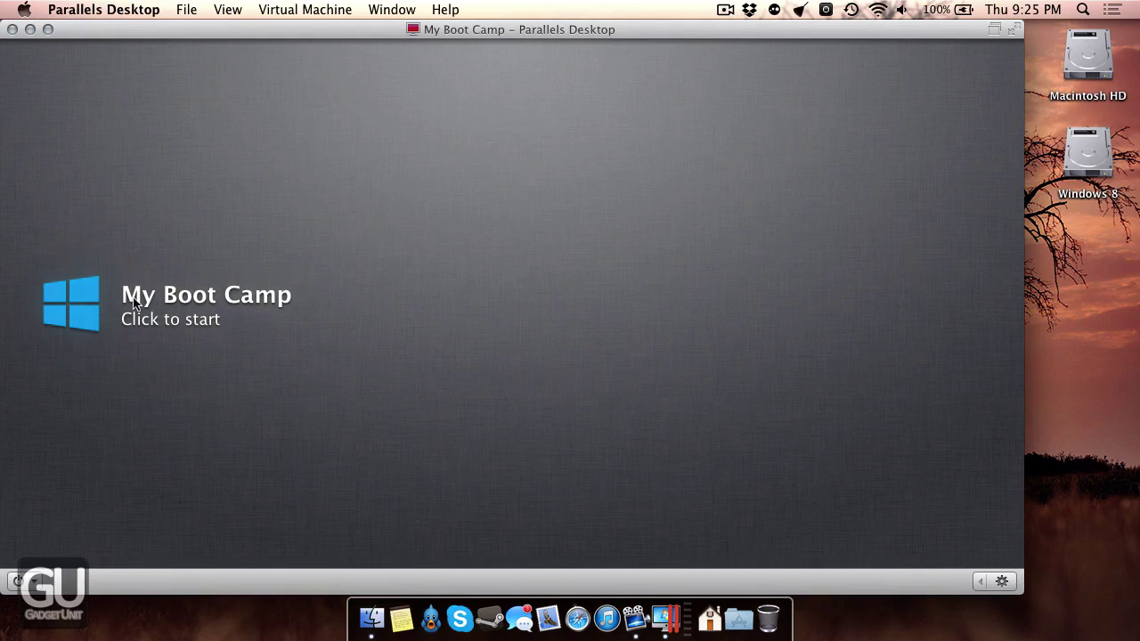
left_click(1078, 178)
left_click(861, 194)
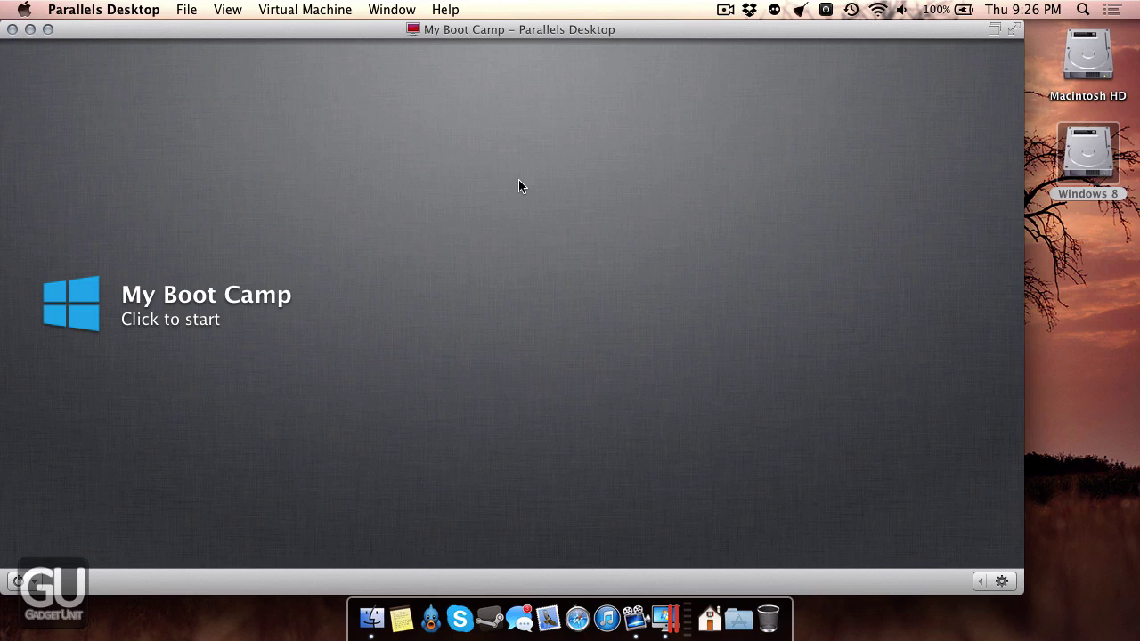
left_click(106, 324)
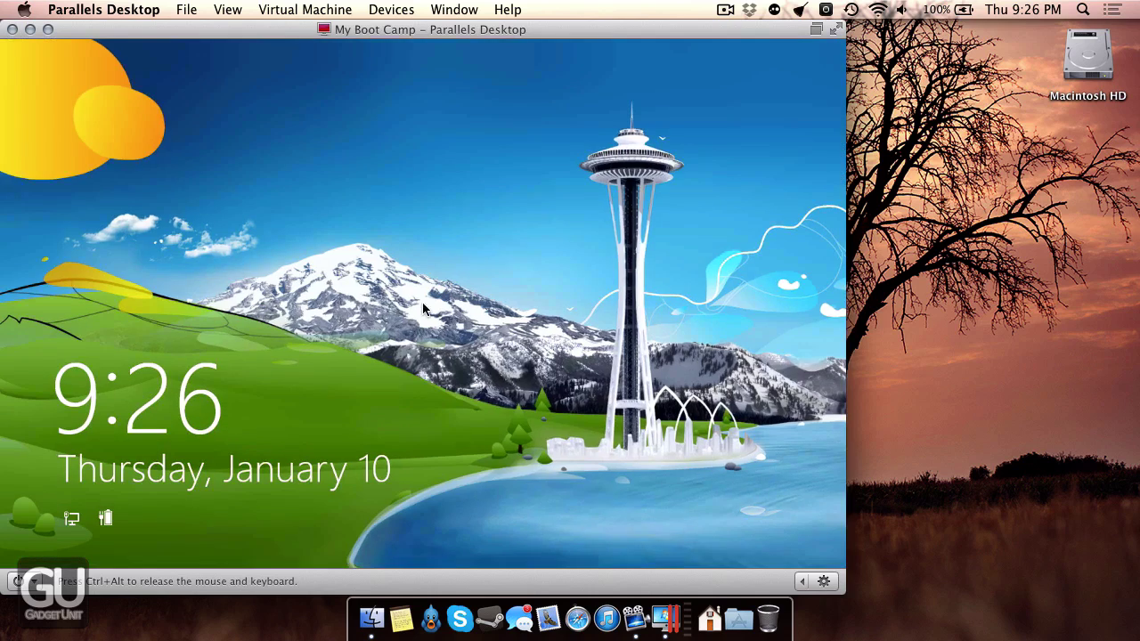
Get past the Windows 8 lock screen and sign in with the account password
left_click(424, 308)
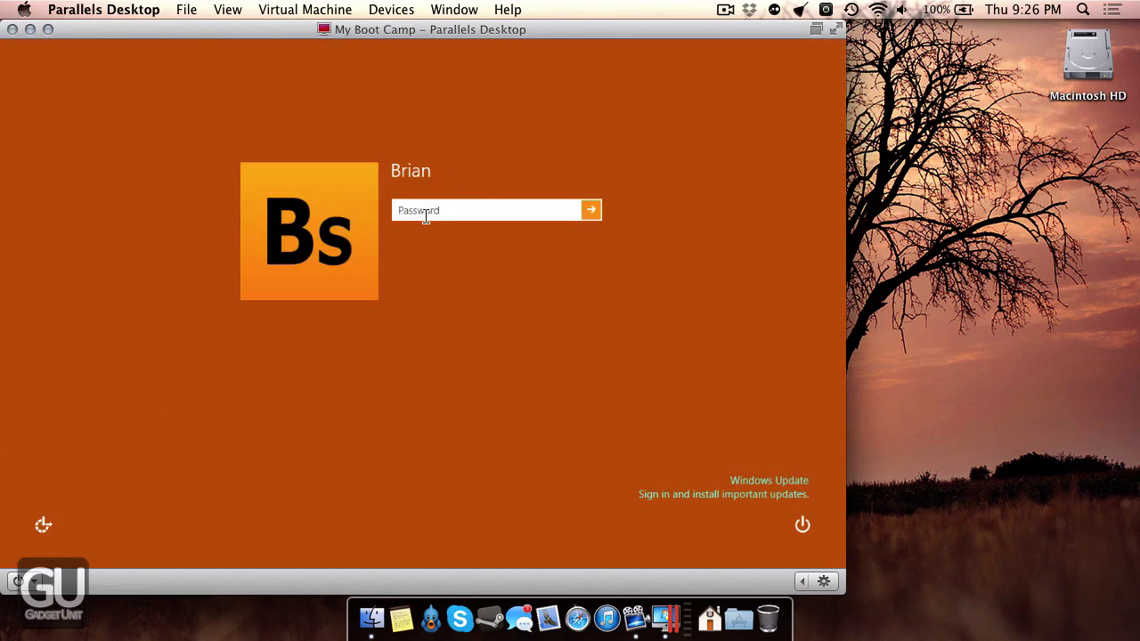
type("**********")
key("Return")
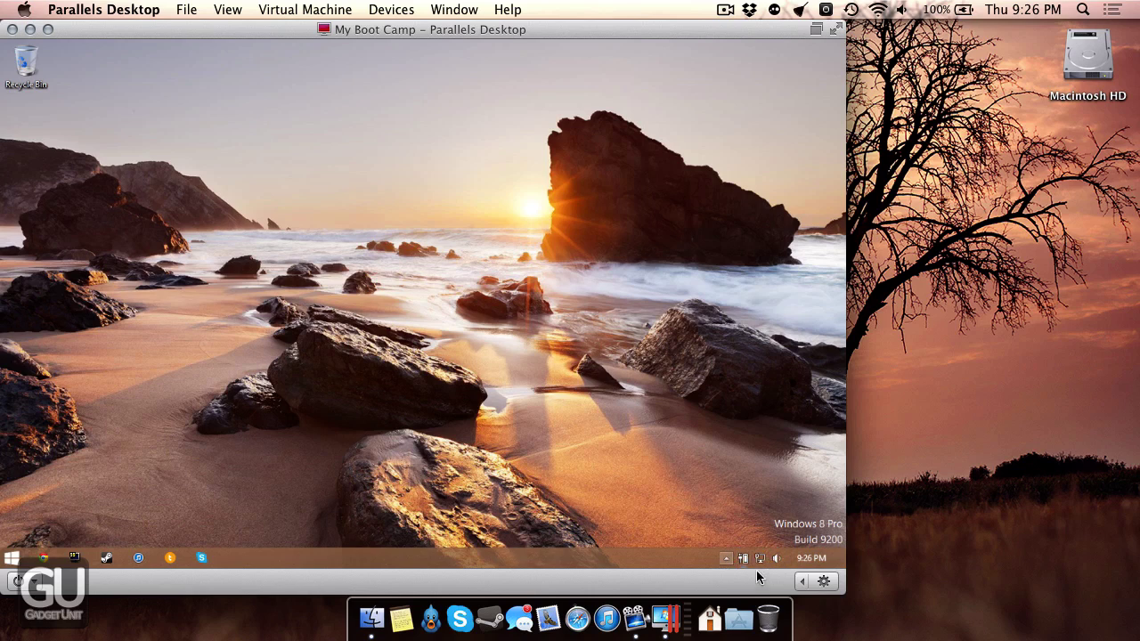
Check the tray overflow and Start menu, dismiss the Dropbox balloon, then go full screen
left_click(726, 558)
left_click(725, 499)
left_click(11, 558)
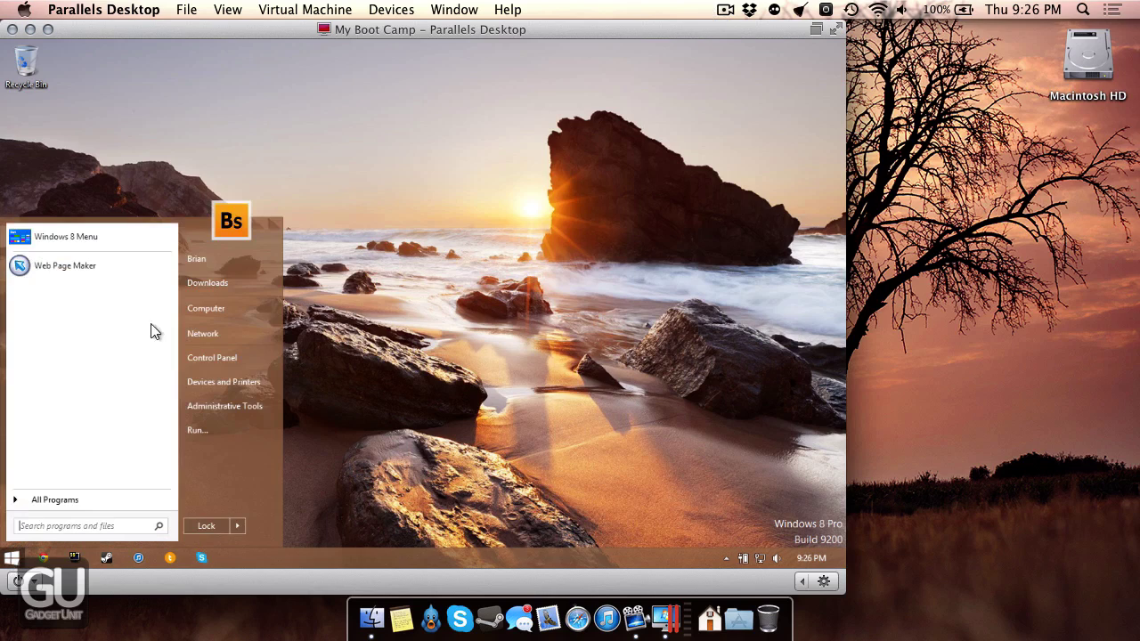
left_click(452, 262)
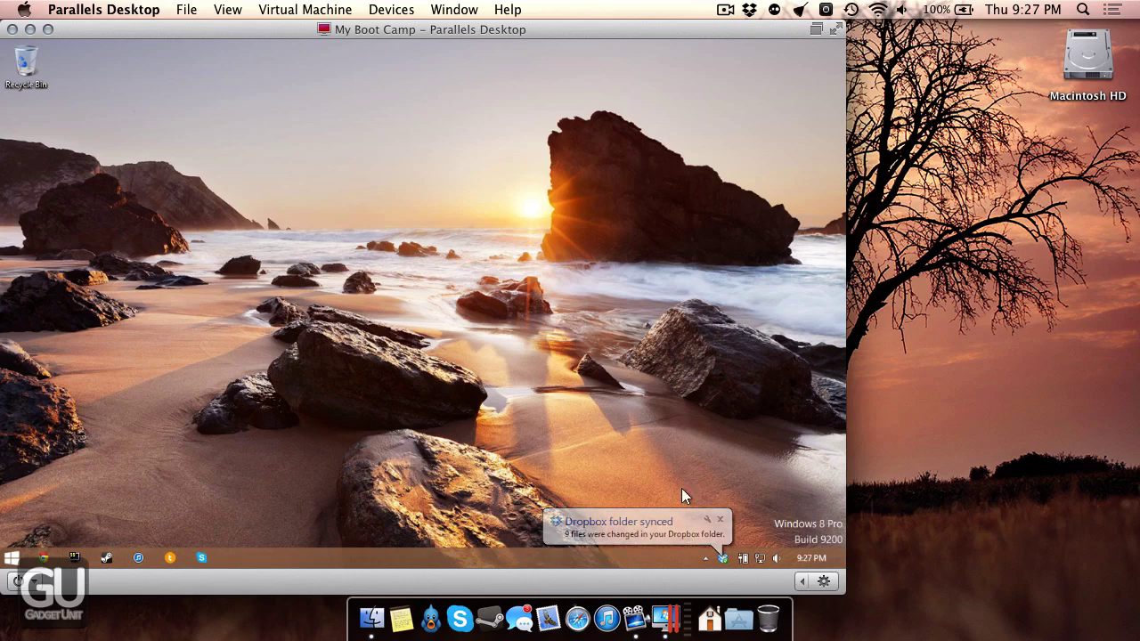
left_click(720, 519)
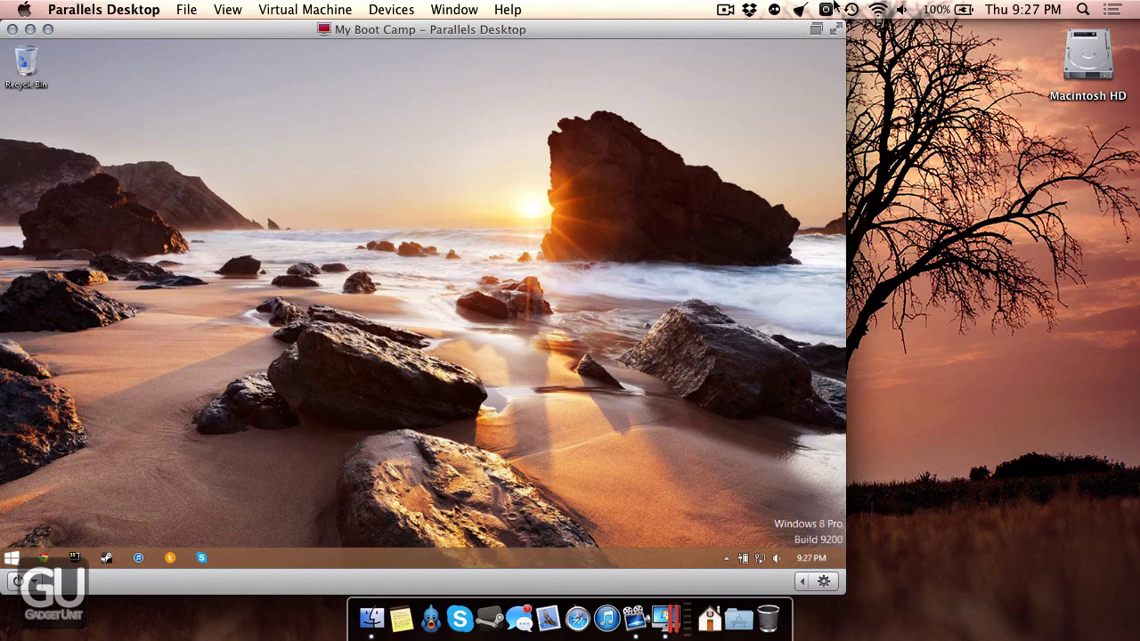
left_click(836, 30)
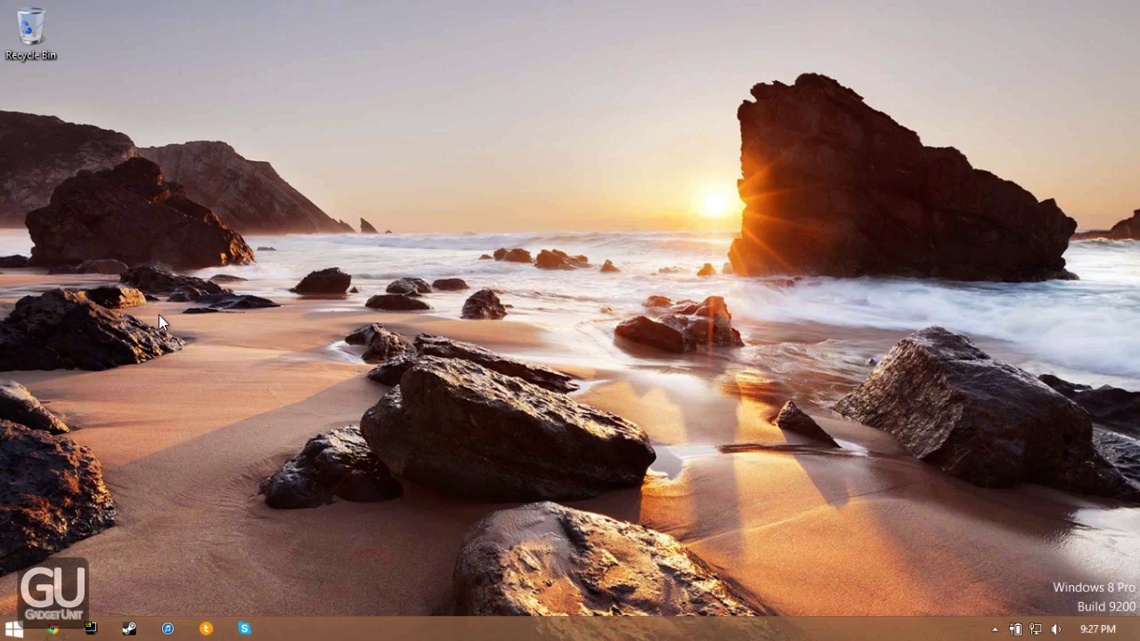
Open Computer, browse the Windows 8 (C:) drive and its Games folder, then close it
left_click(14, 629)
left_click(250, 328)
double_click(466, 277)
double_click(466, 275)
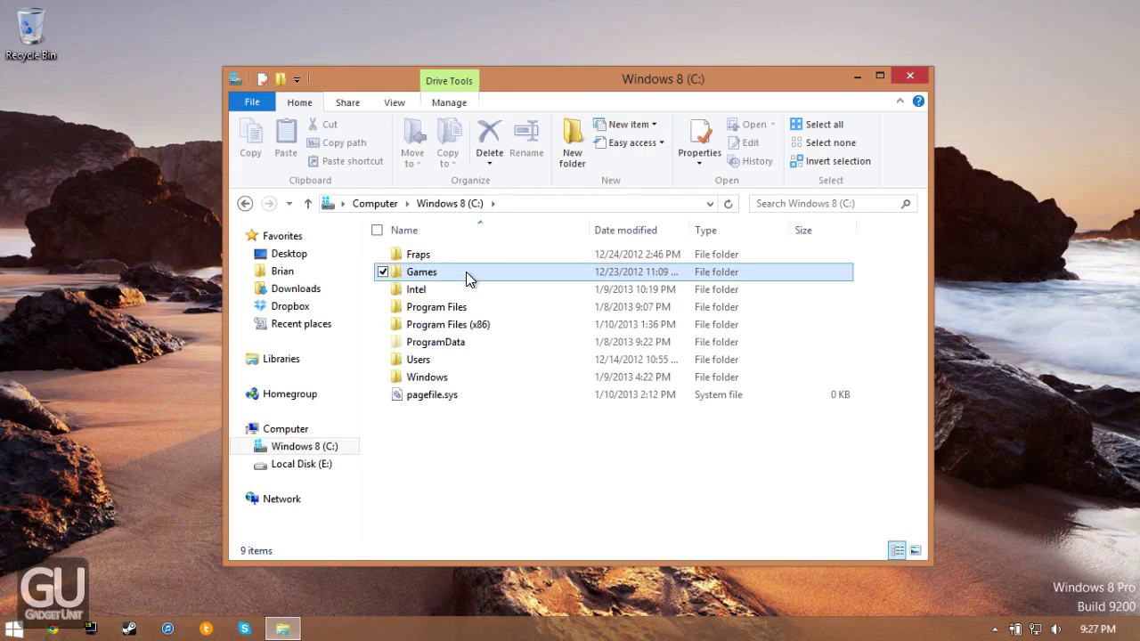
left_click(910, 78)
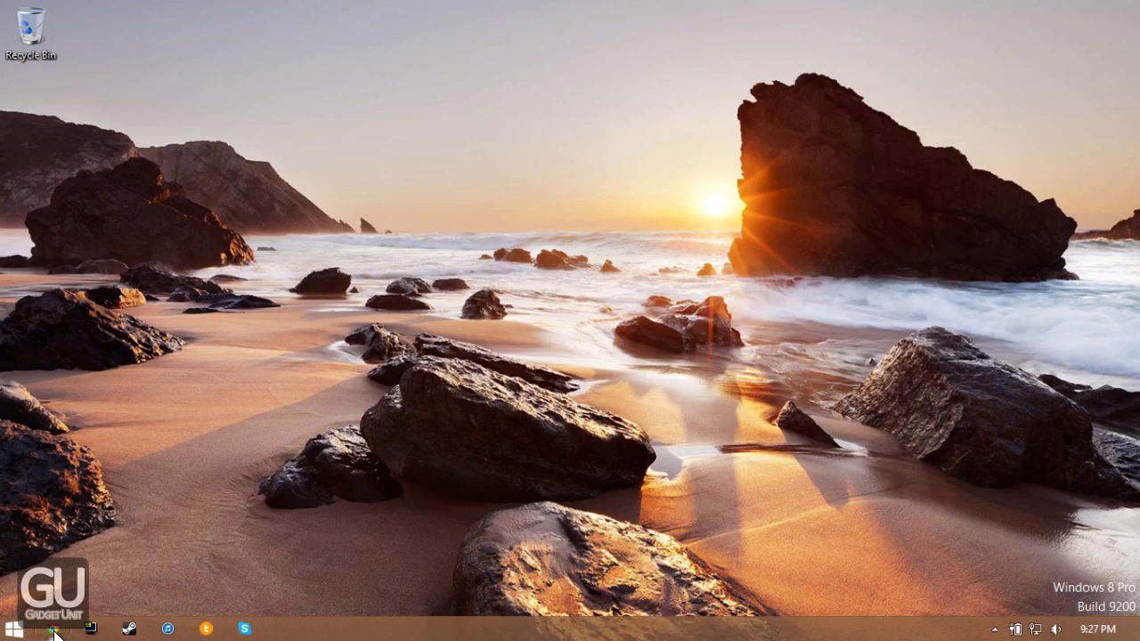
Look through the Downloads folder and the user's home folders, then close the window
key("super")
left_click(454, 342)
left_click(12, 629)
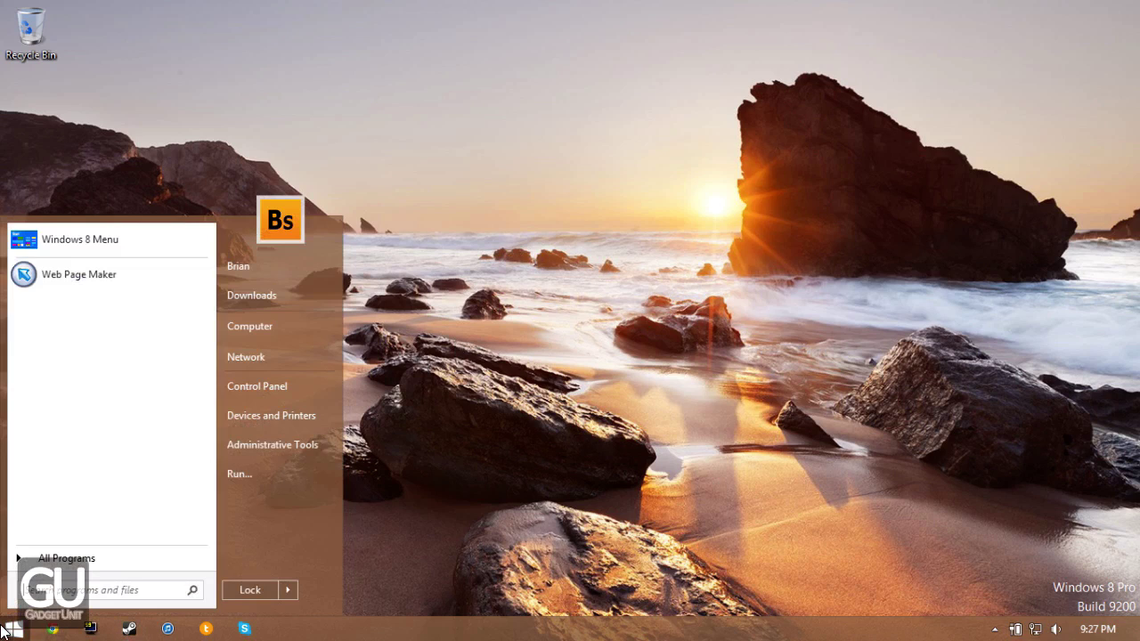
left_click(268, 290)
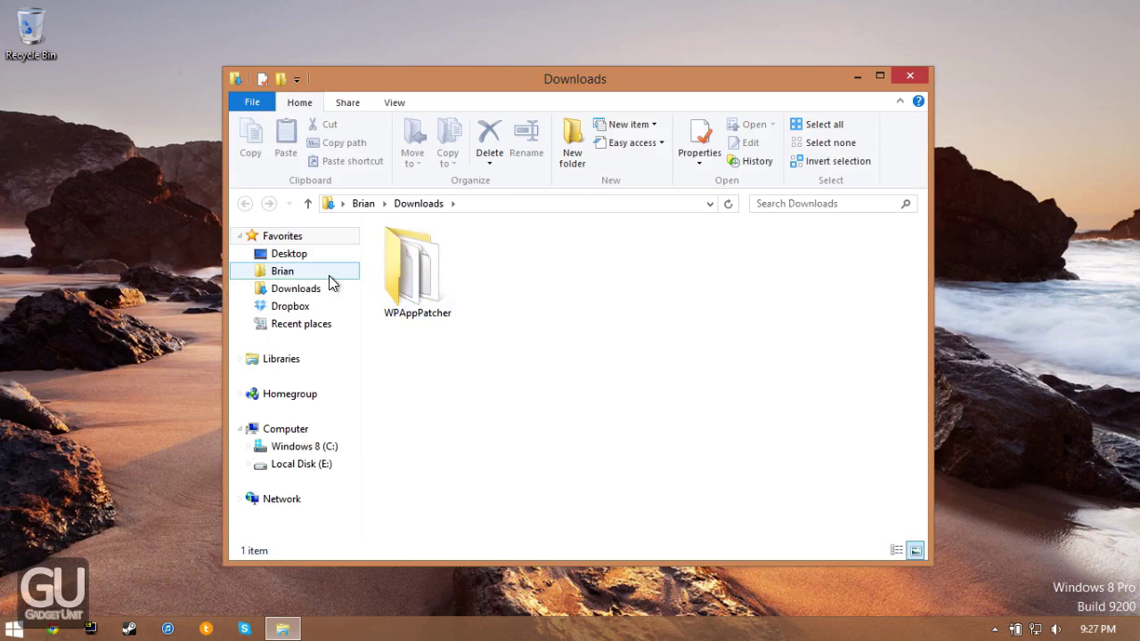
left_click(321, 275)
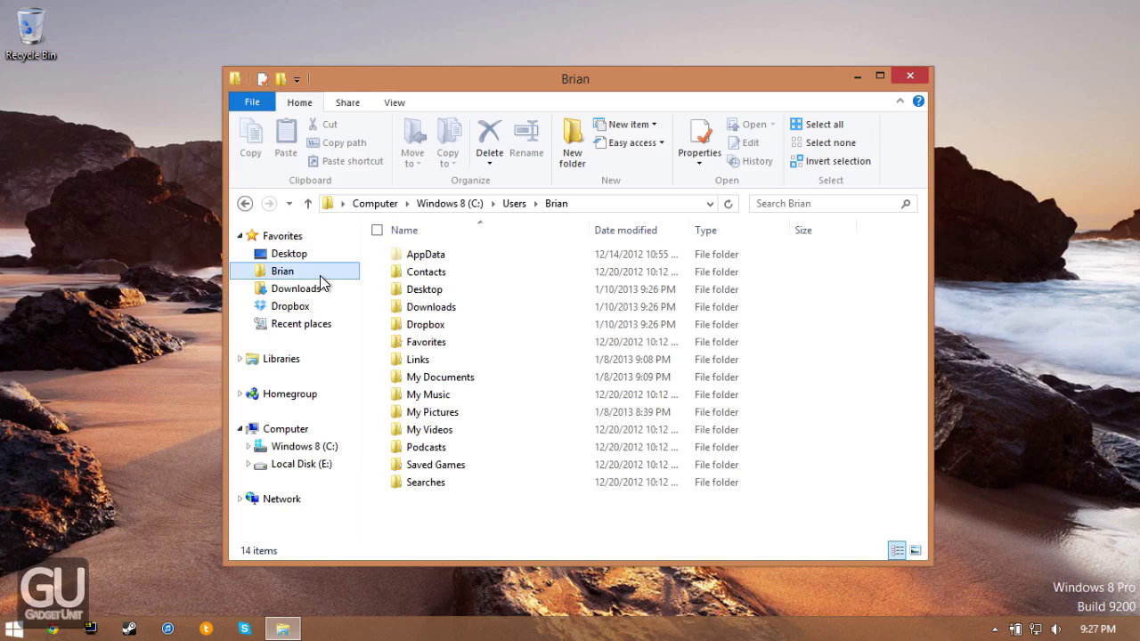
left_click(909, 76)
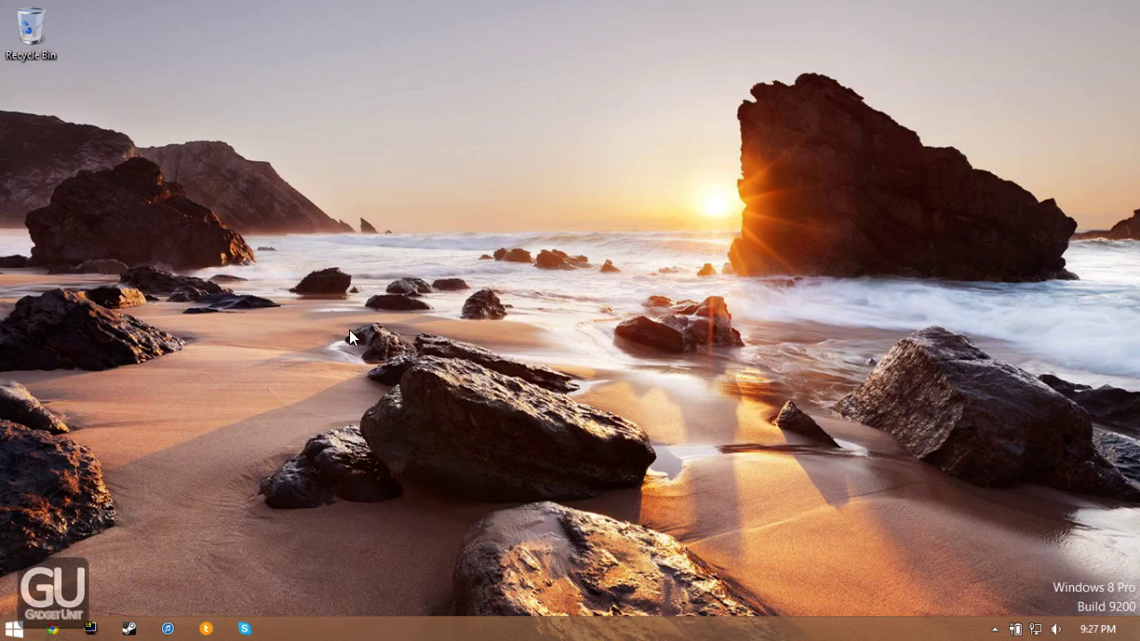
Start Handbrake from All Programs > Handbrake
key("super")
left_click(119, 553)
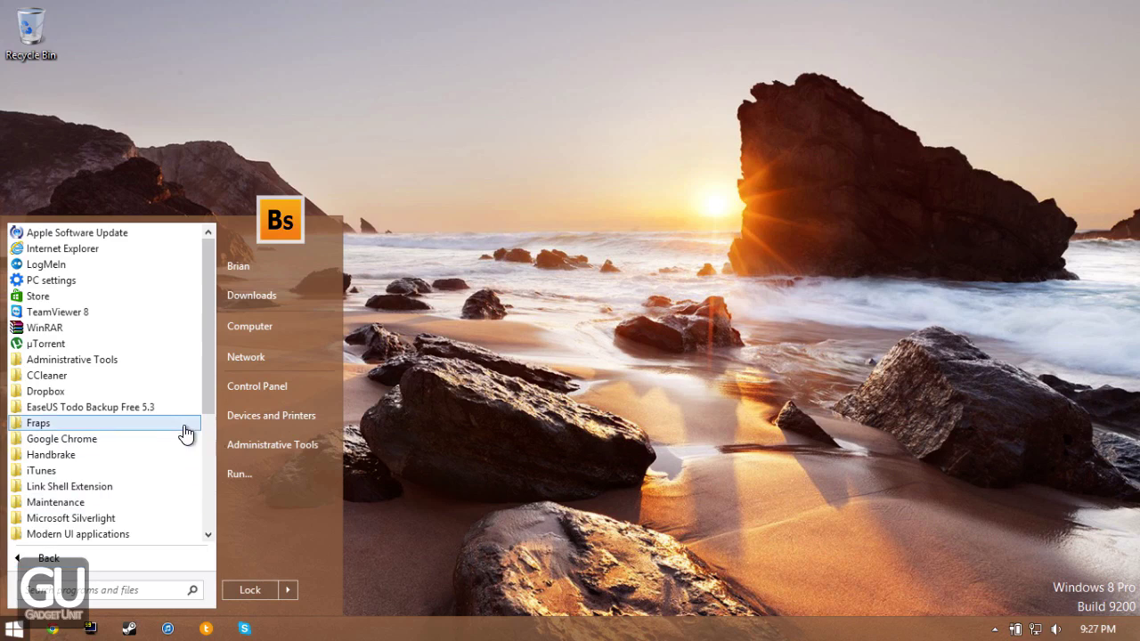
left_click(92, 456)
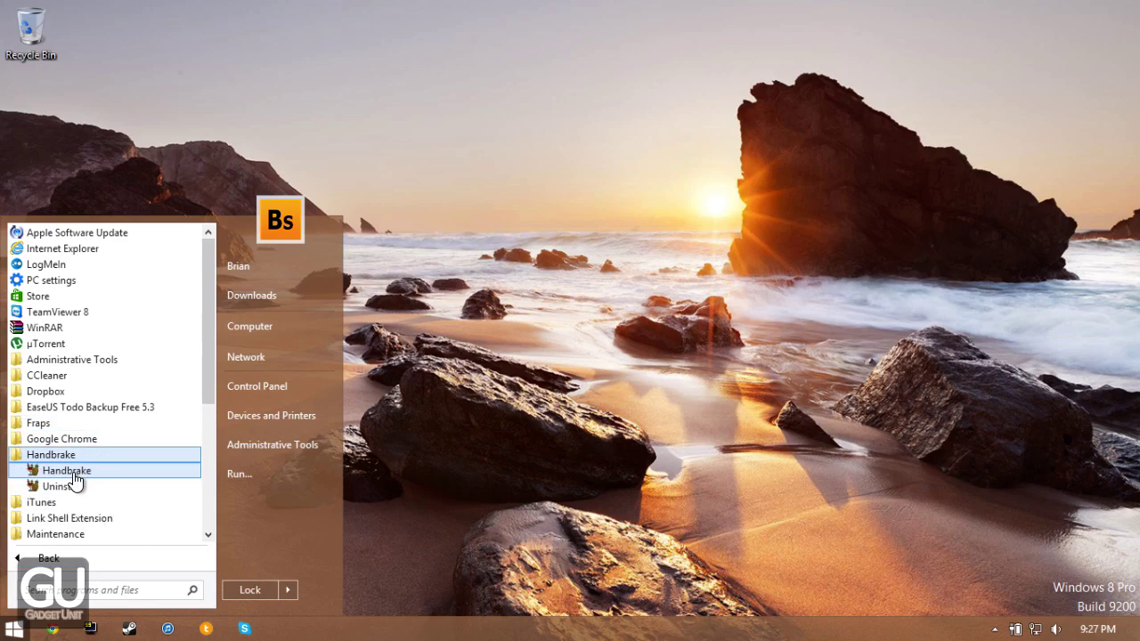
left_click(75, 472)
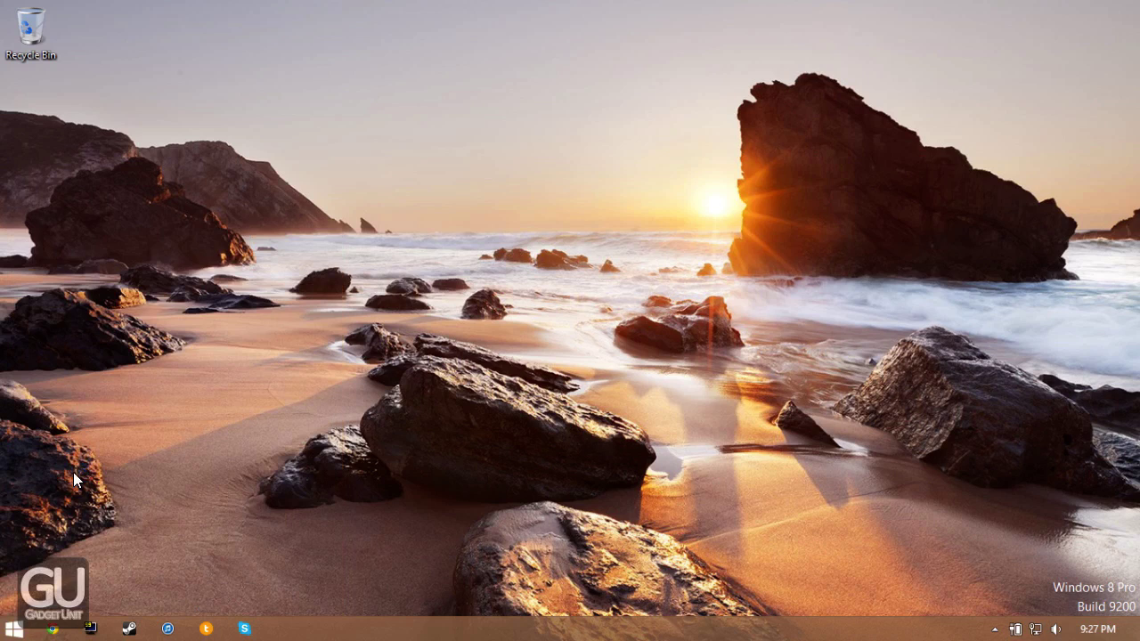
Launch CCleaner via a Start search for 'ccl', then run Internet Explorer
key("super")
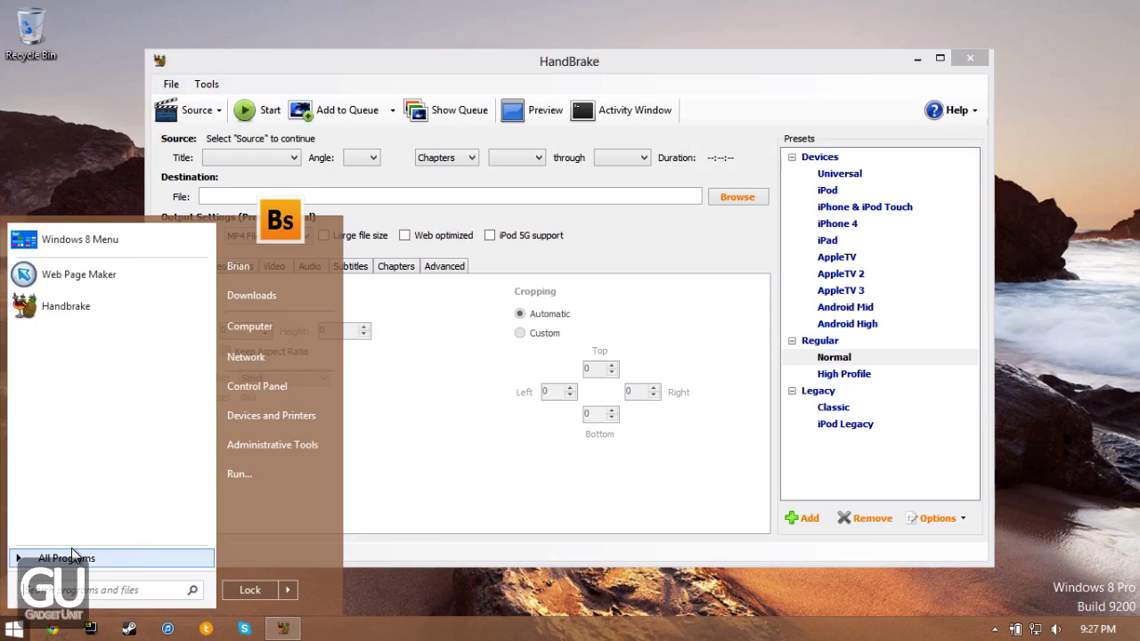
type("ccl")
key("Return")
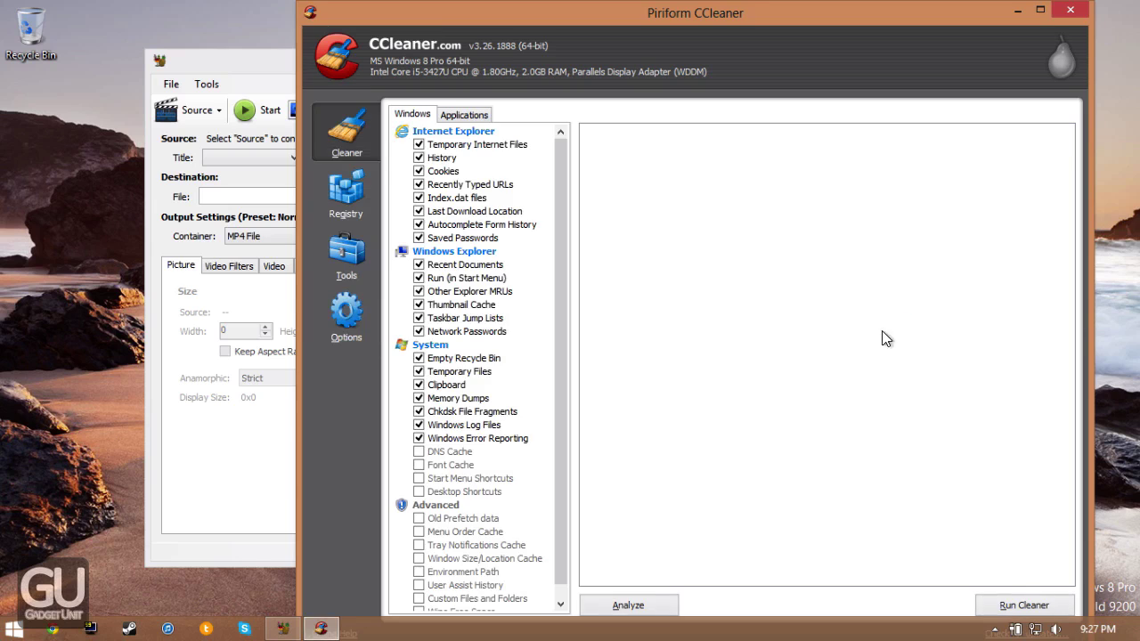
key("super")
type("rexplorer")
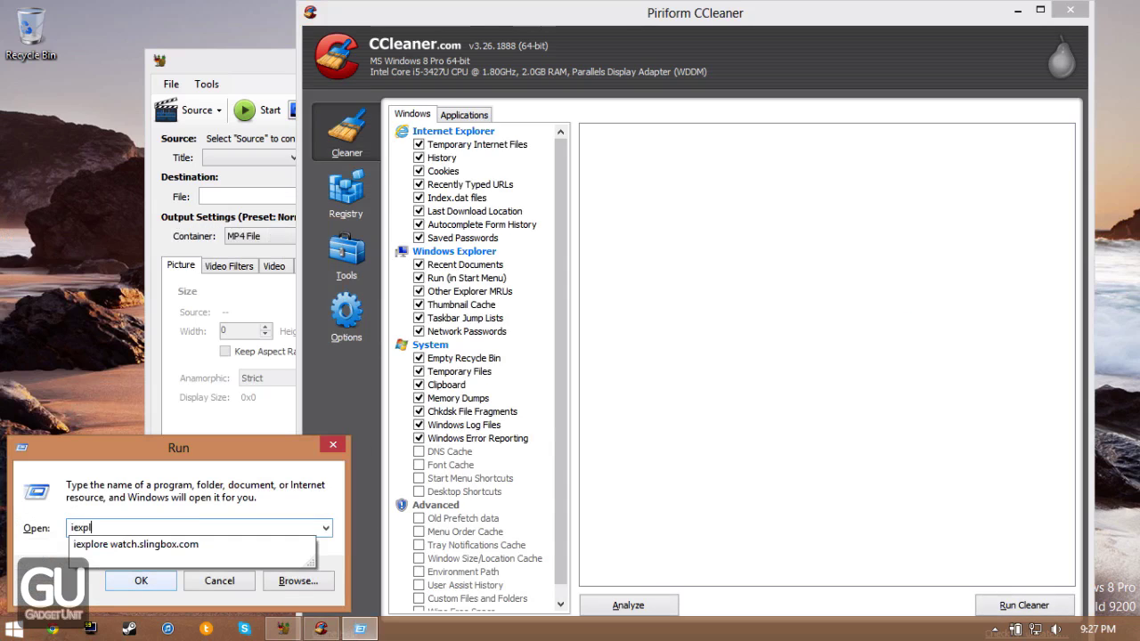
key("Return")
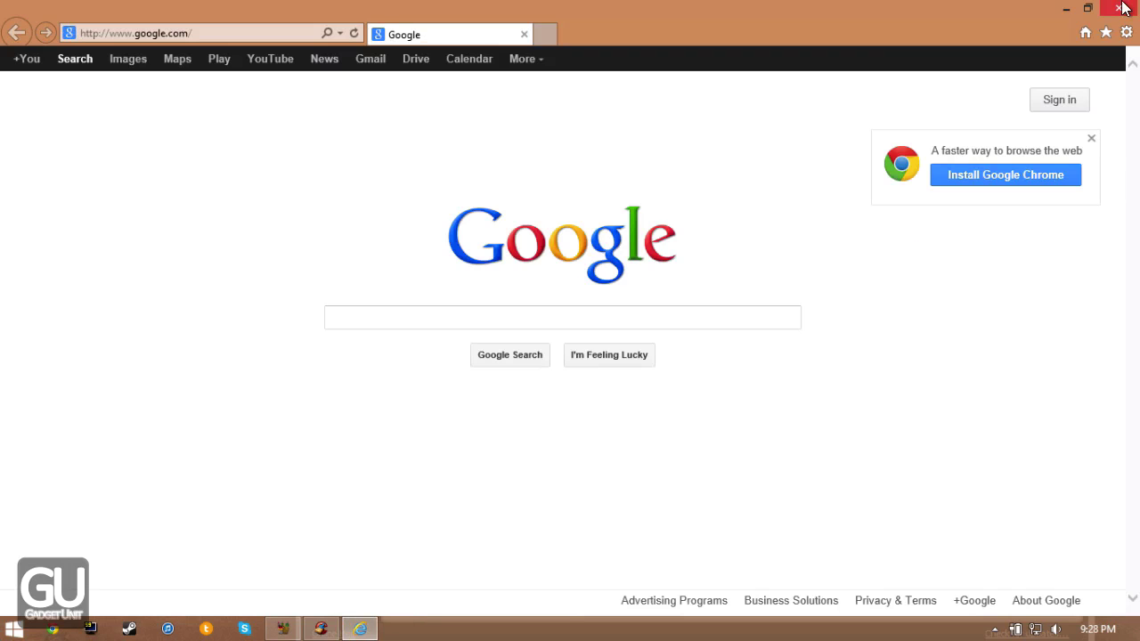
Close Internet Explorer, CCleaner and HandBrake to leave an empty desktop
left_click(1124, 8)
left_click(1070, 9)
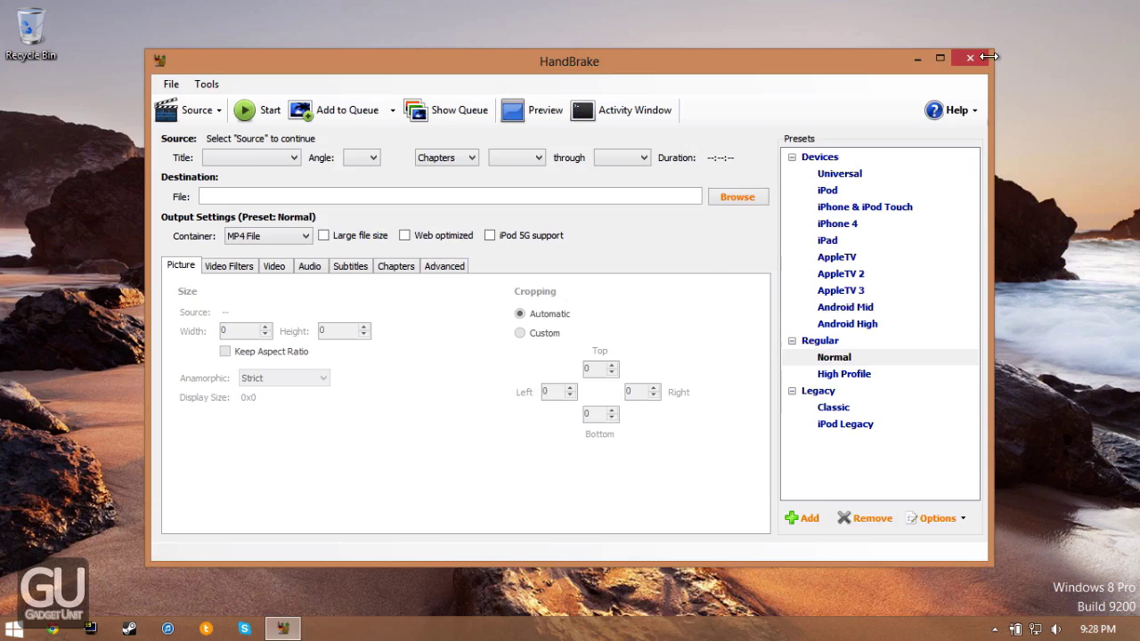
key("alt+F4")
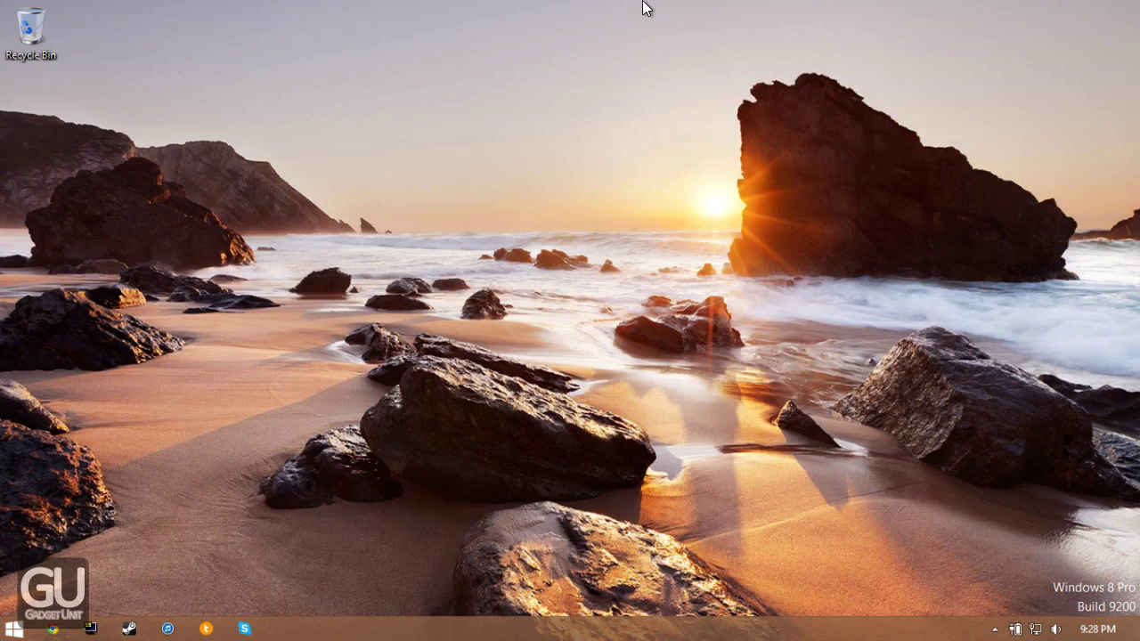
Exit full screen, then shut down Windows from the Start menu's power options
mouse_move(645, 4)
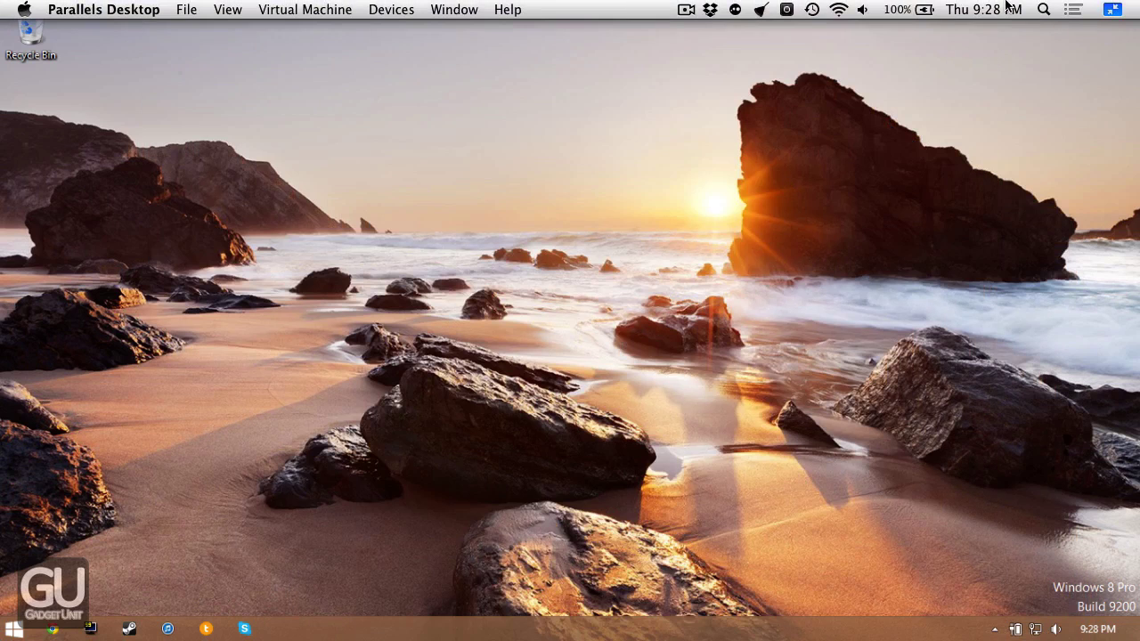
left_click(1112, 9)
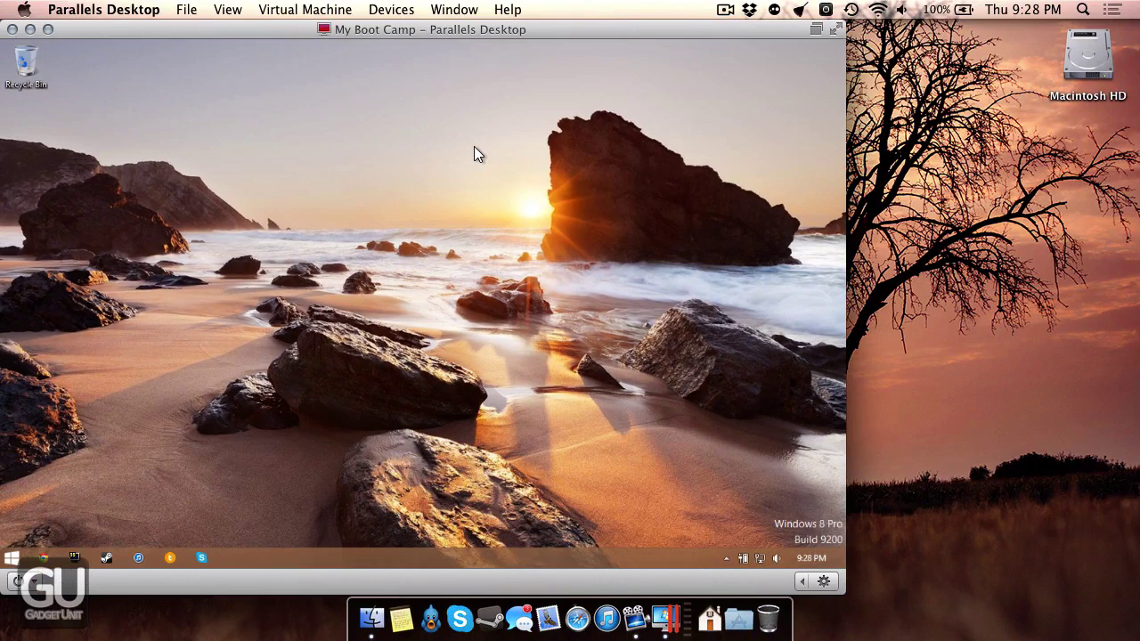
left_click(11, 559)
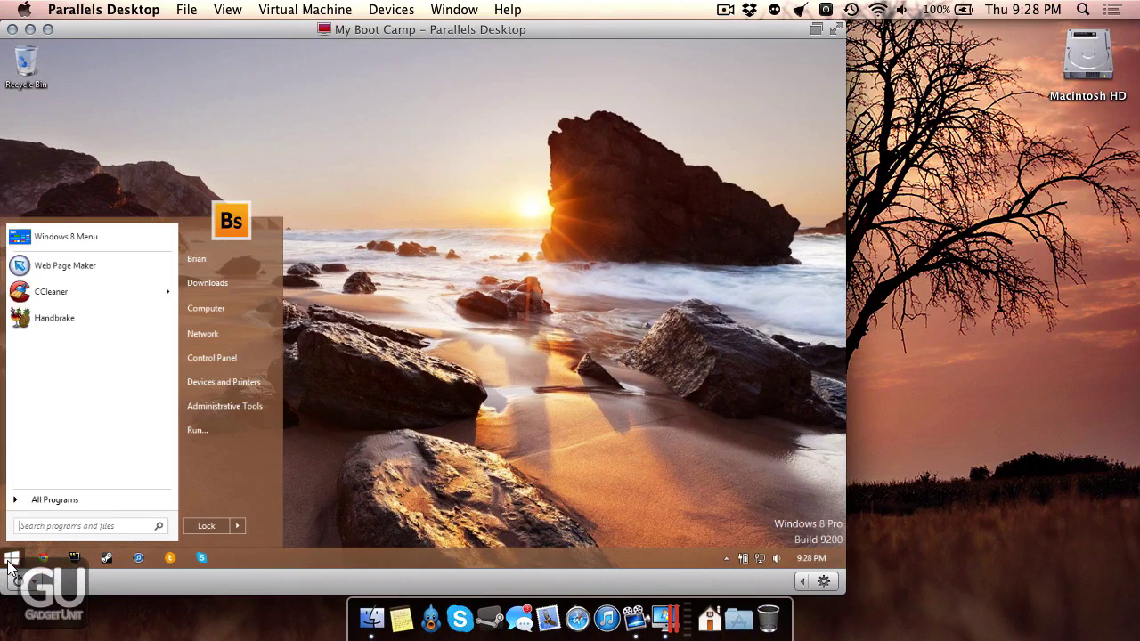
left_click(237, 526)
left_click(264, 524)
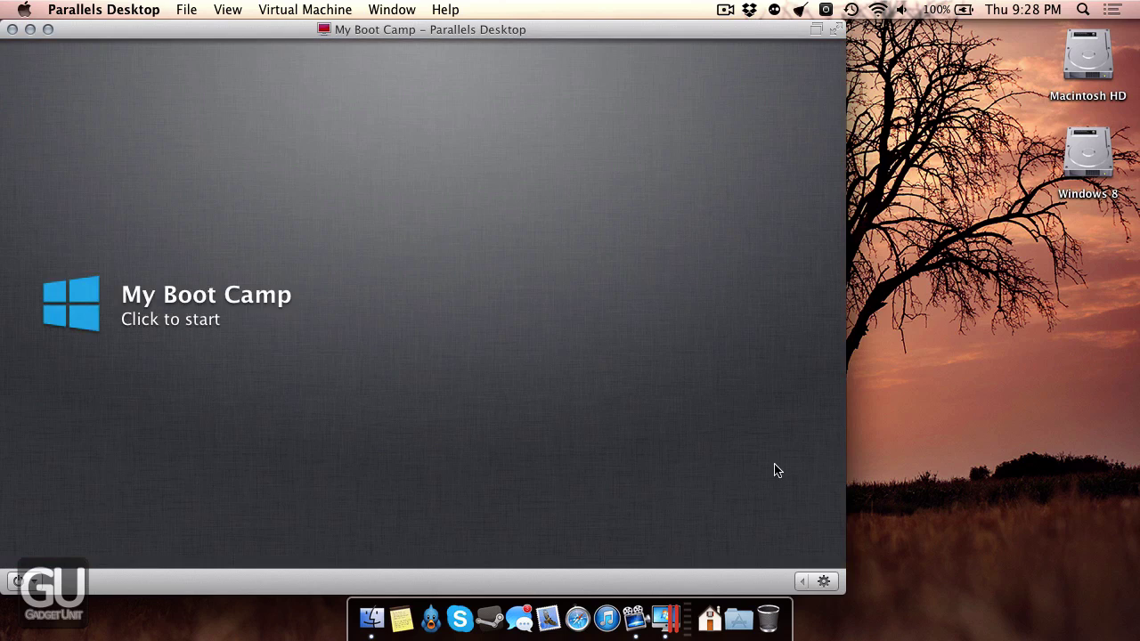
Open the My Boot Camp configuration window, move it up-left, and show General settings
left_click(824, 583)
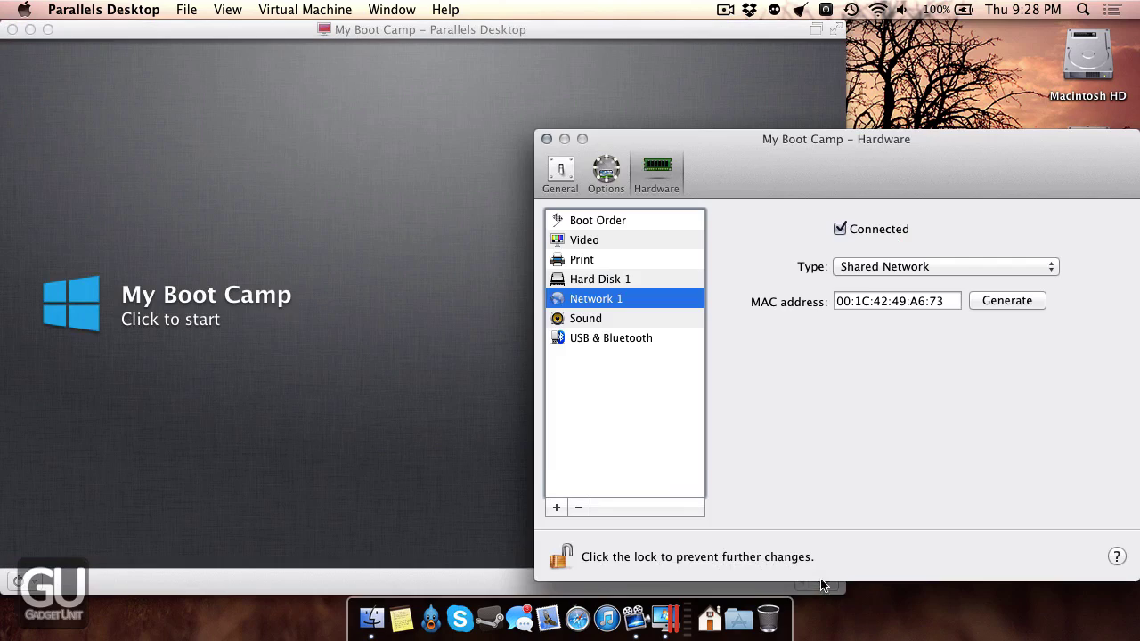
left_click_drag(837, 161, 567, 104)
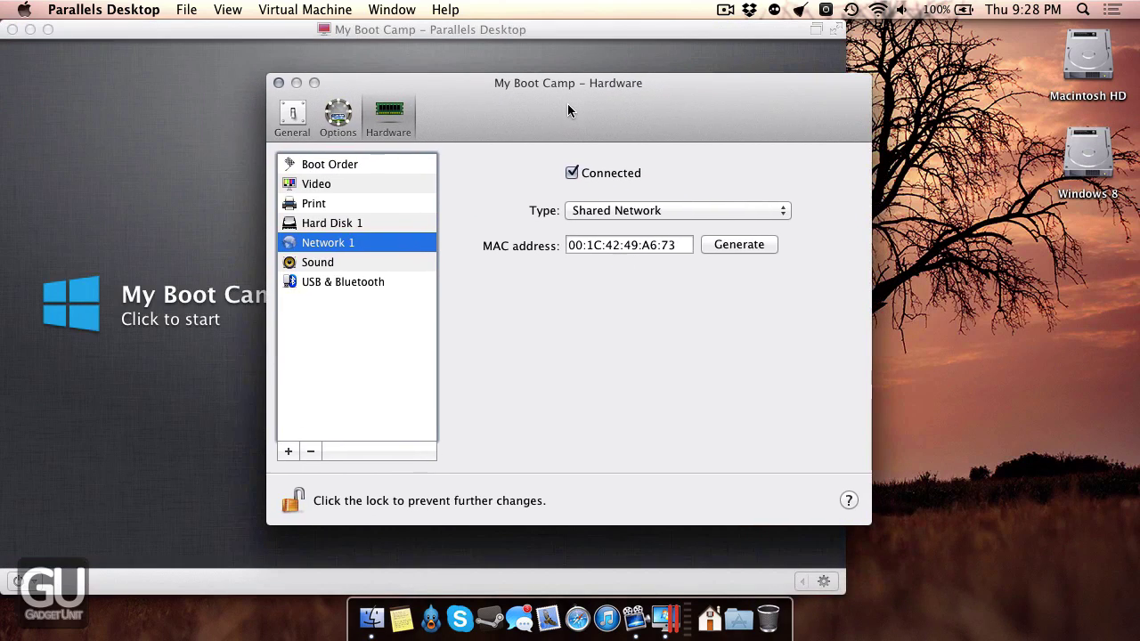
left_click(304, 112)
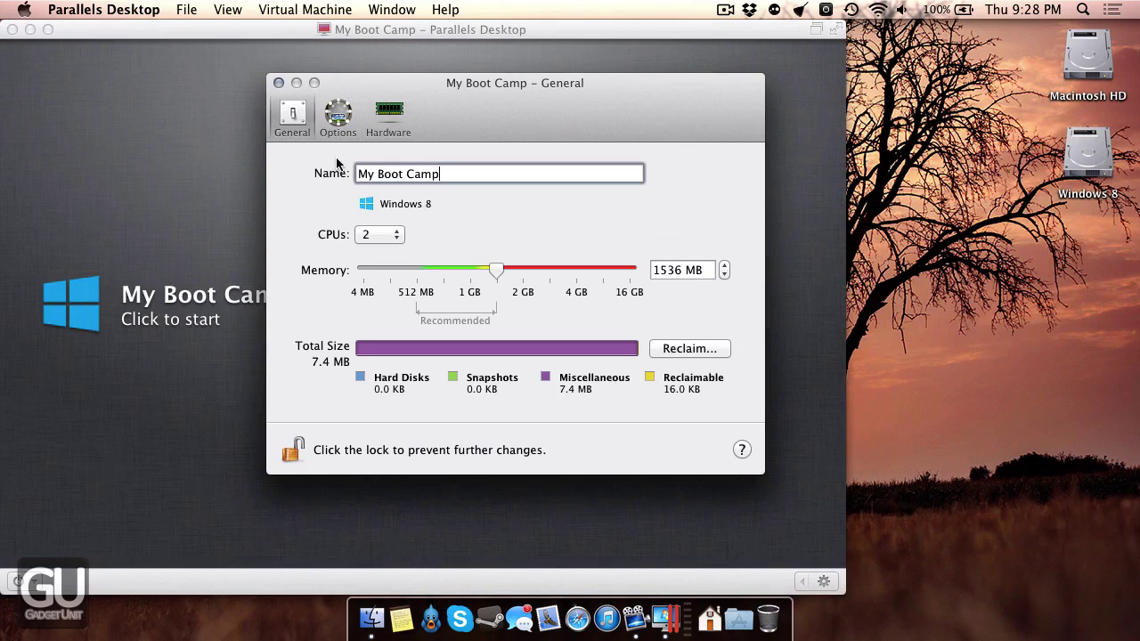
Browse the OS and CPU choices, keeping Windows 8 and 2 CPUs
left_click(442, 205)
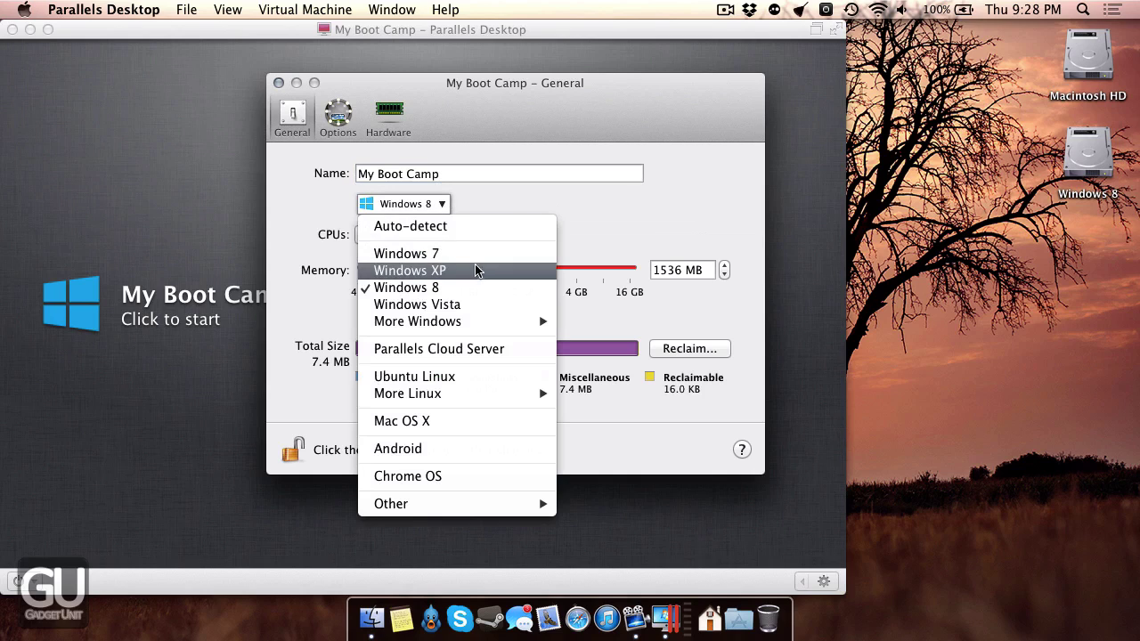
mouse_move(494, 328)
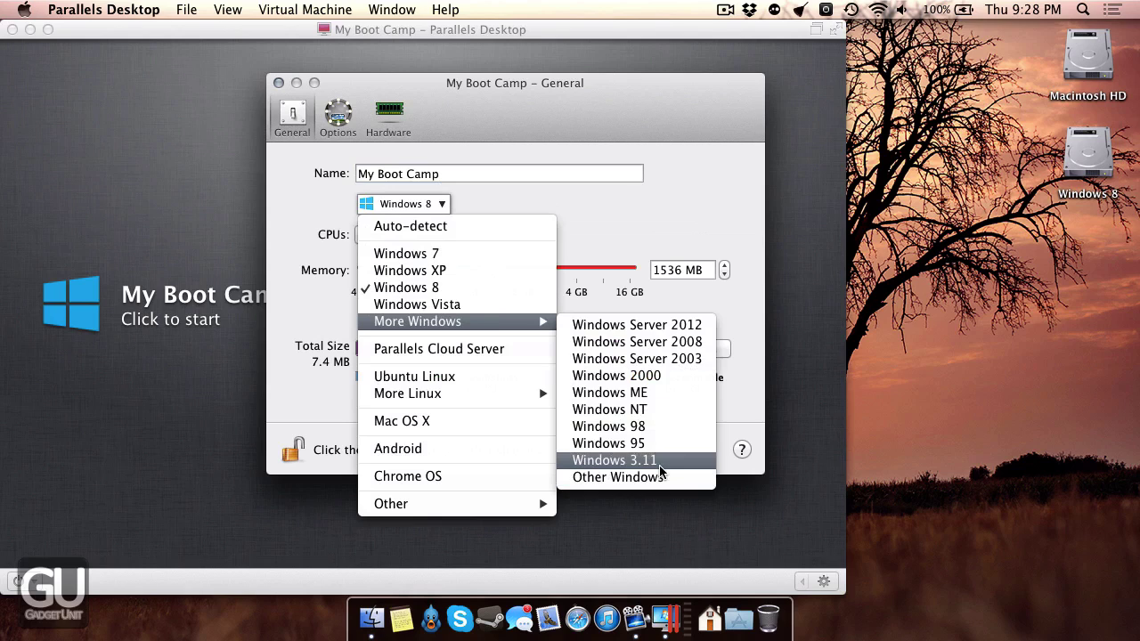
mouse_move(536, 398)
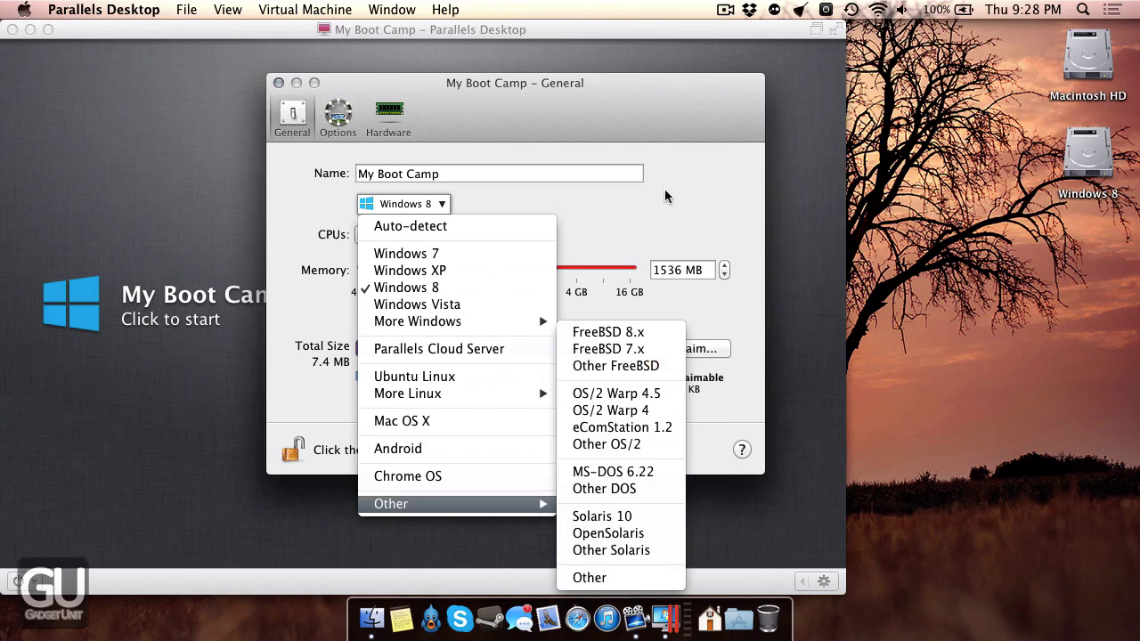
left_click(608, 210)
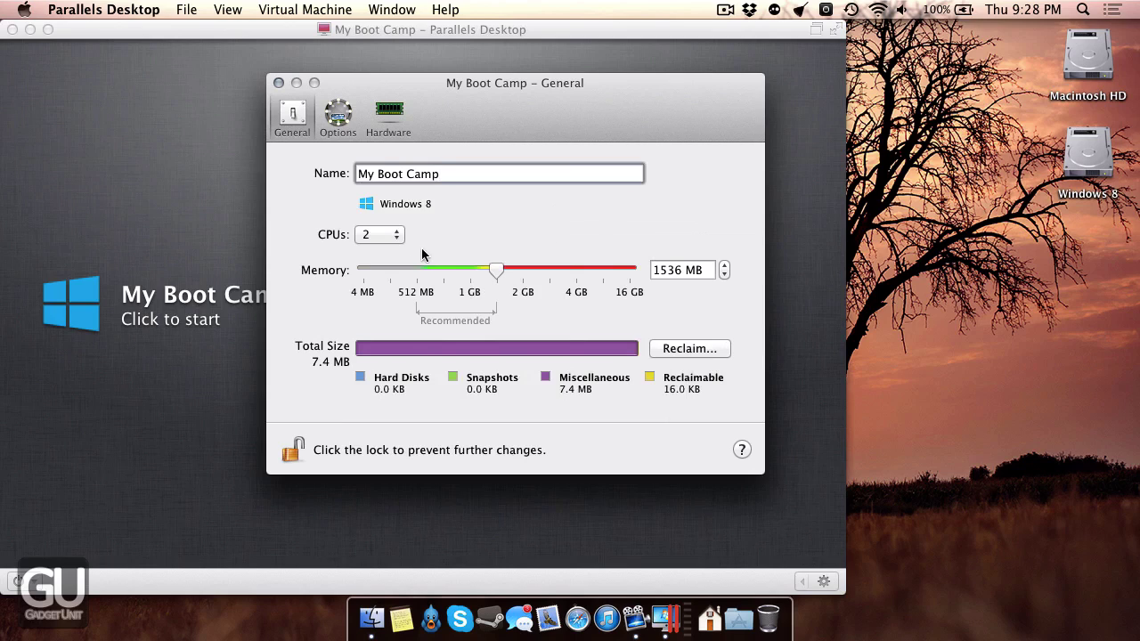
left_click(383, 234)
left_click(379, 234)
Open the My Boot Camp options and view Startup and Shutdown, Optimization and Security
left_click(345, 123)
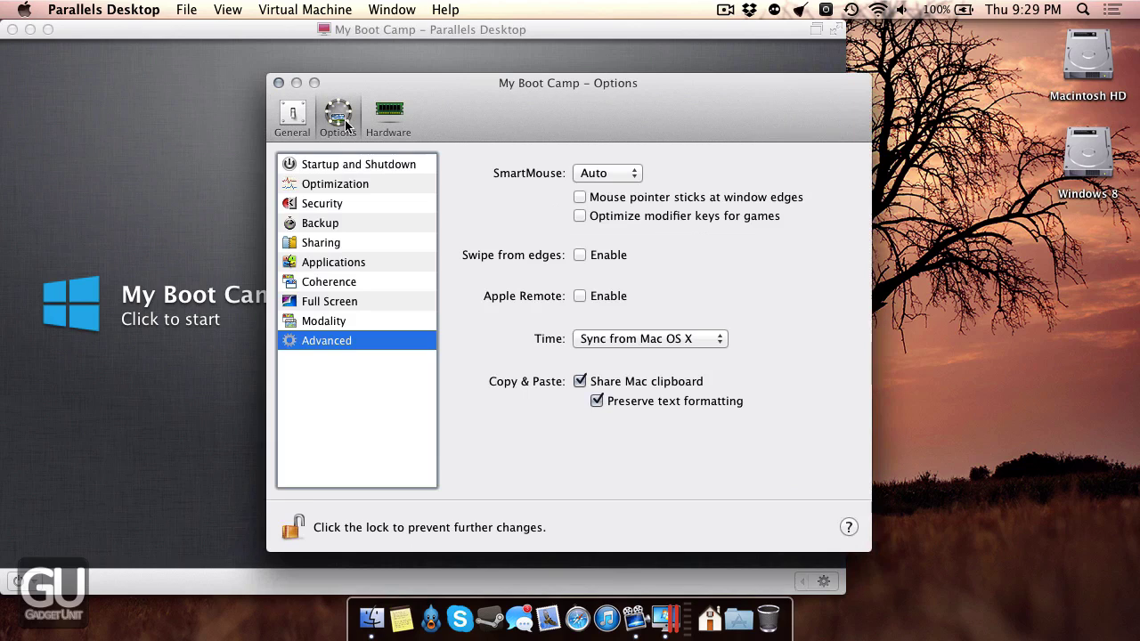
left_click(371, 164)
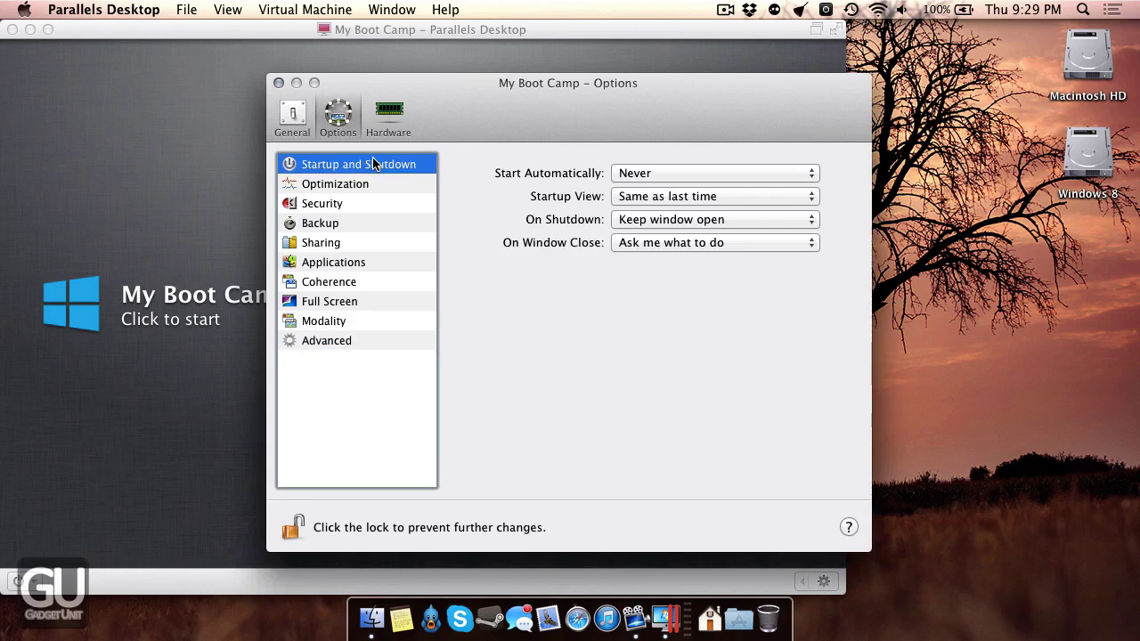
left_click(372, 182)
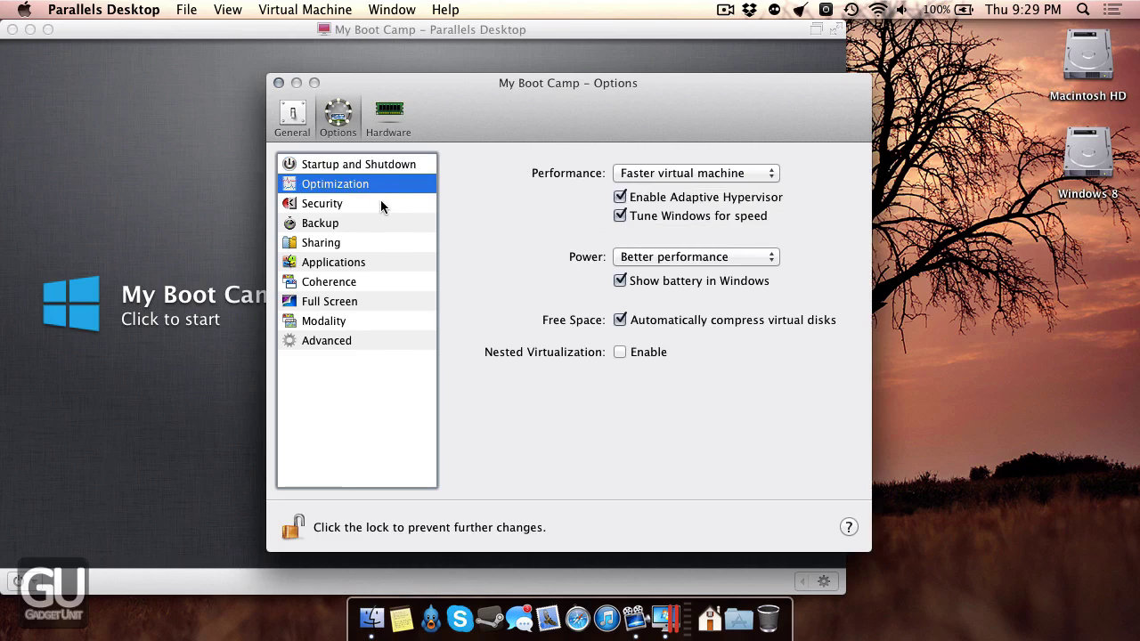
left_click(372, 202)
Keep the Optimization power mode at Better performance
left_click(396, 185)
left_click(648, 258)
left_click(648, 258)
left_click(637, 258)
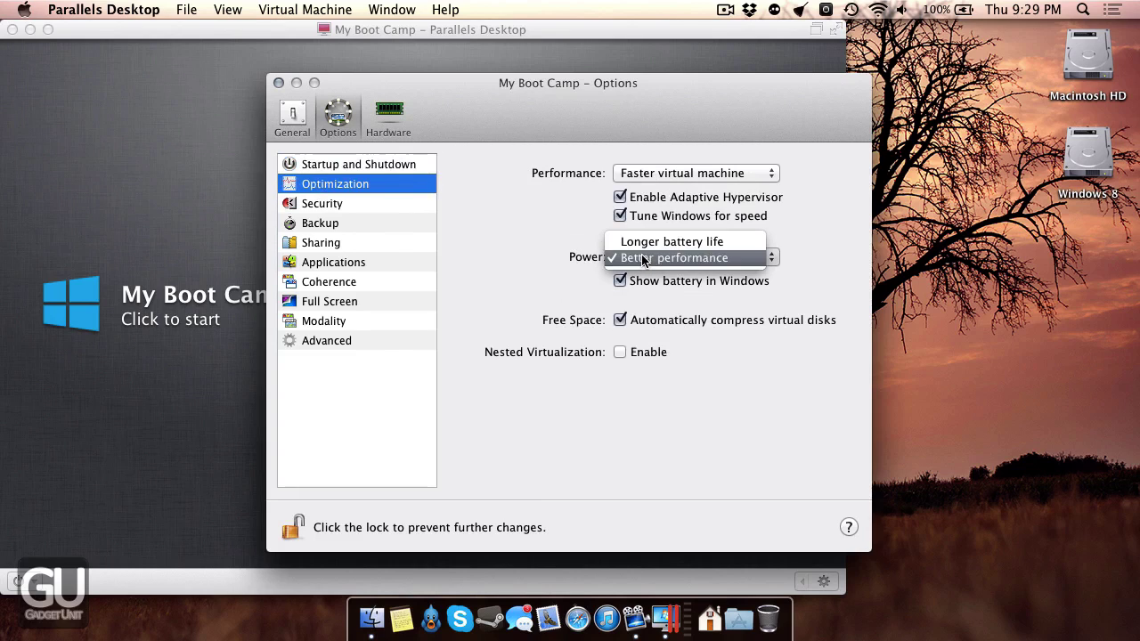
left_click(571, 246)
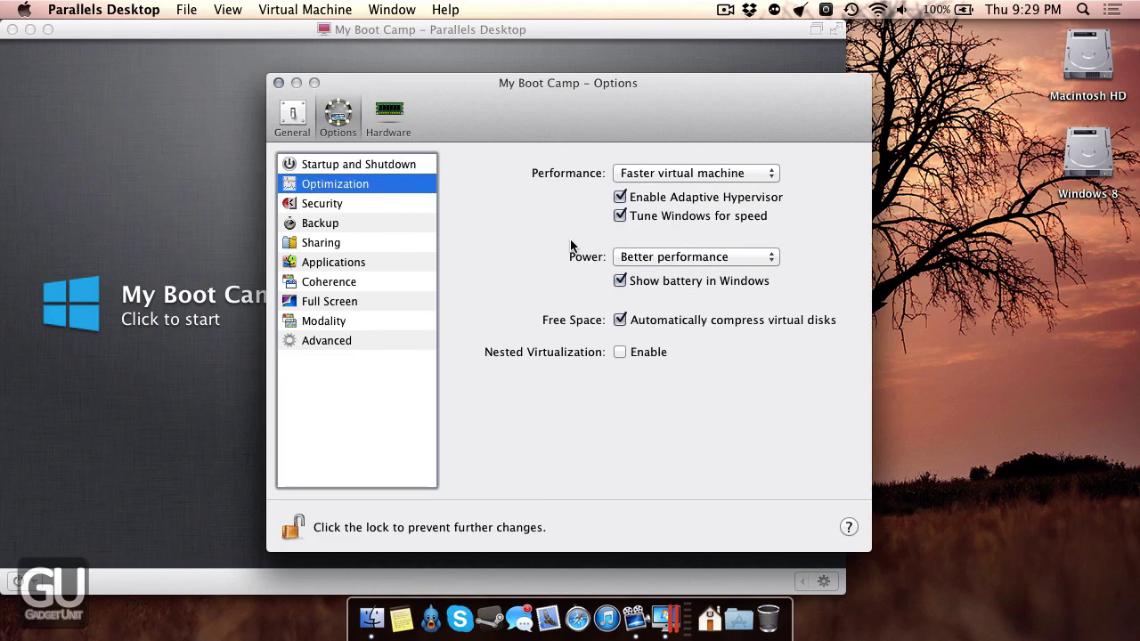
Review Security, Backup, Sharing, Applications, Coherence, Full Screen, Modality and Advanced, then Hardware
left_click(353, 203)
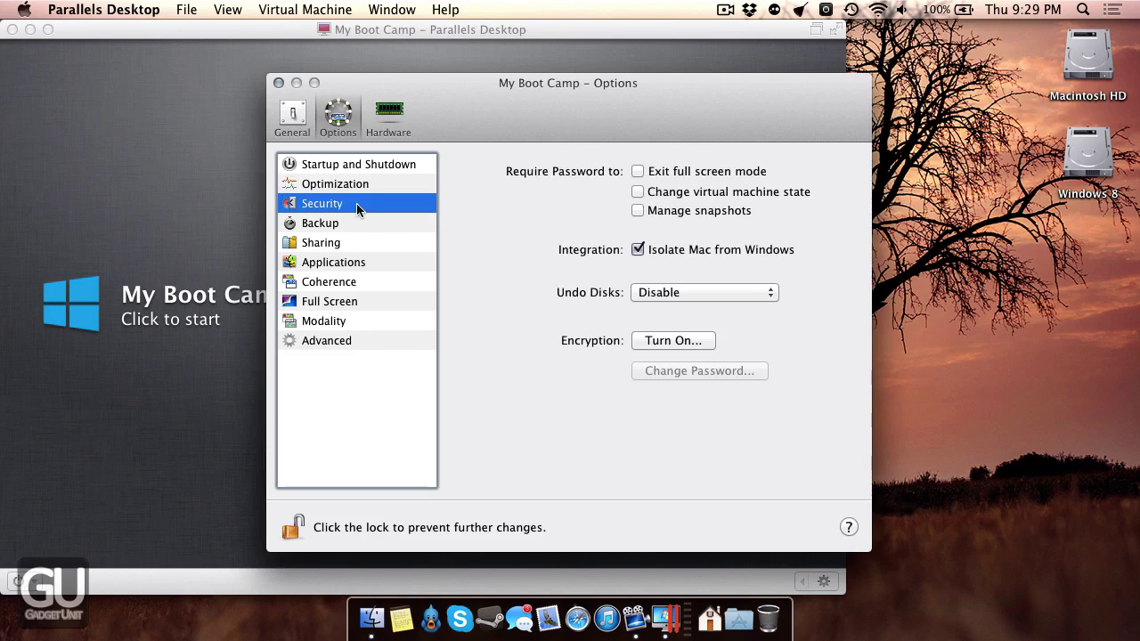
left_click(365, 220)
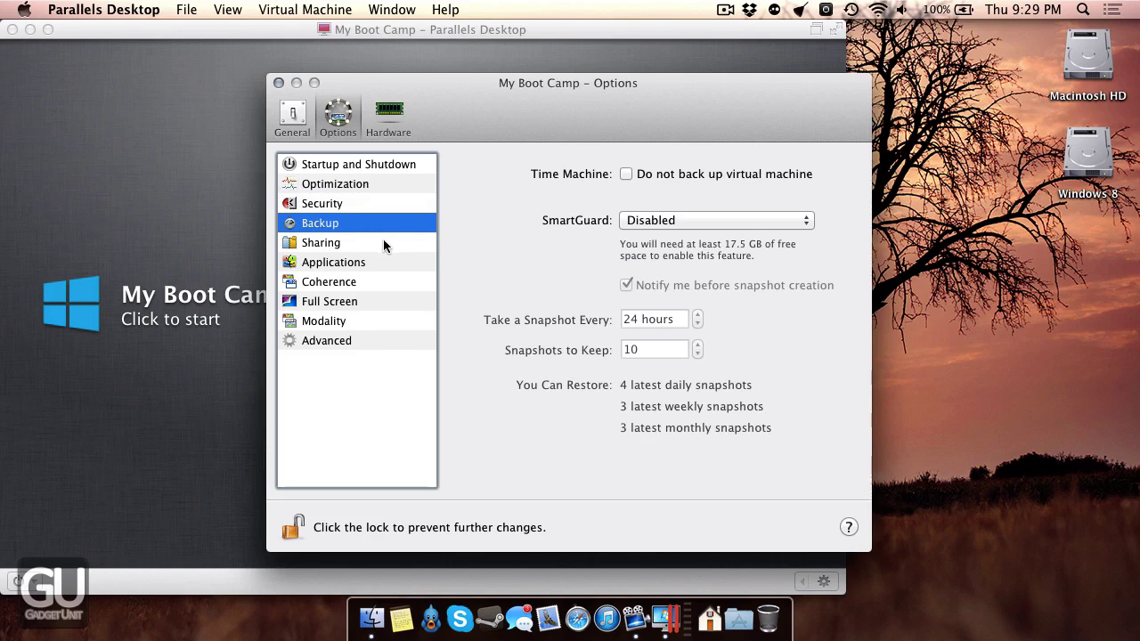
left_click(384, 242)
left_click(380, 263)
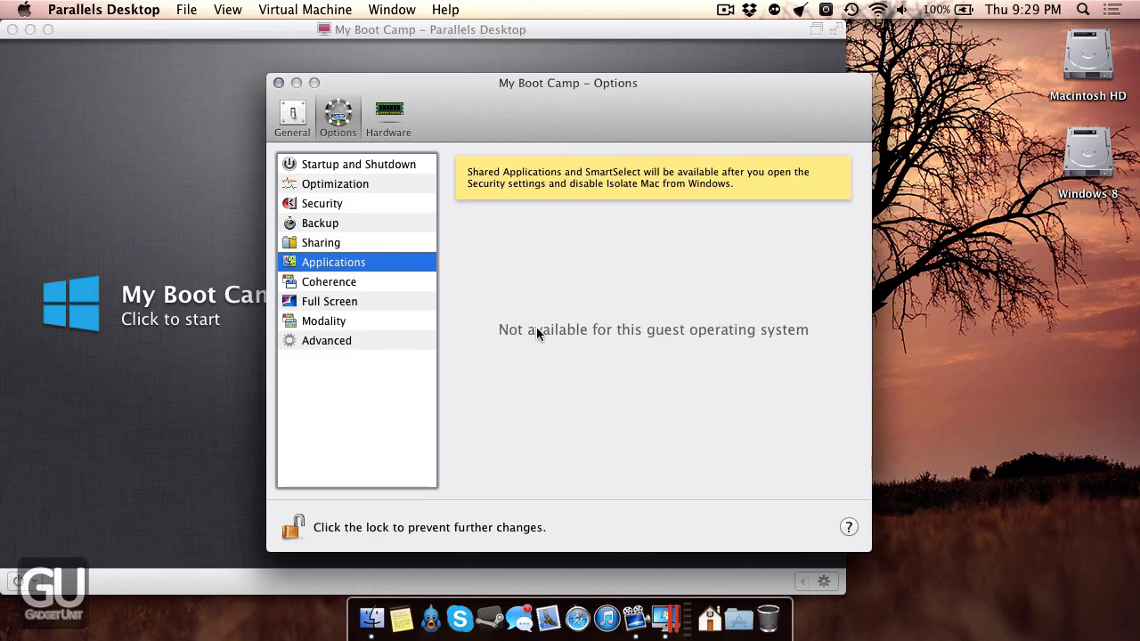
left_click(357, 284)
left_click(362, 303)
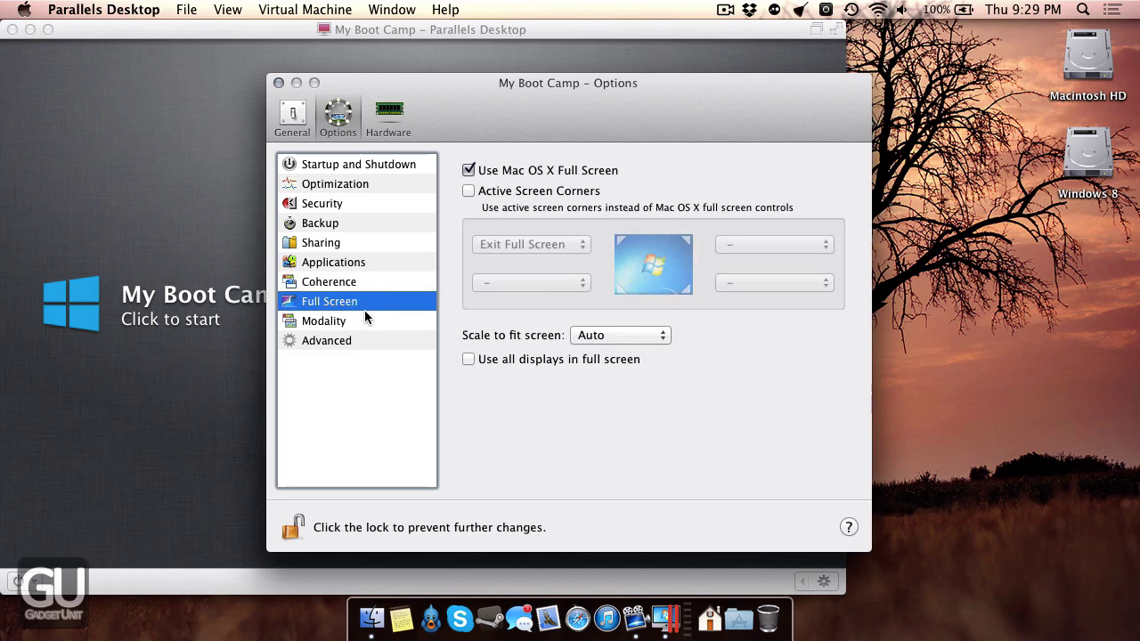
left_click(365, 320)
left_click(384, 338)
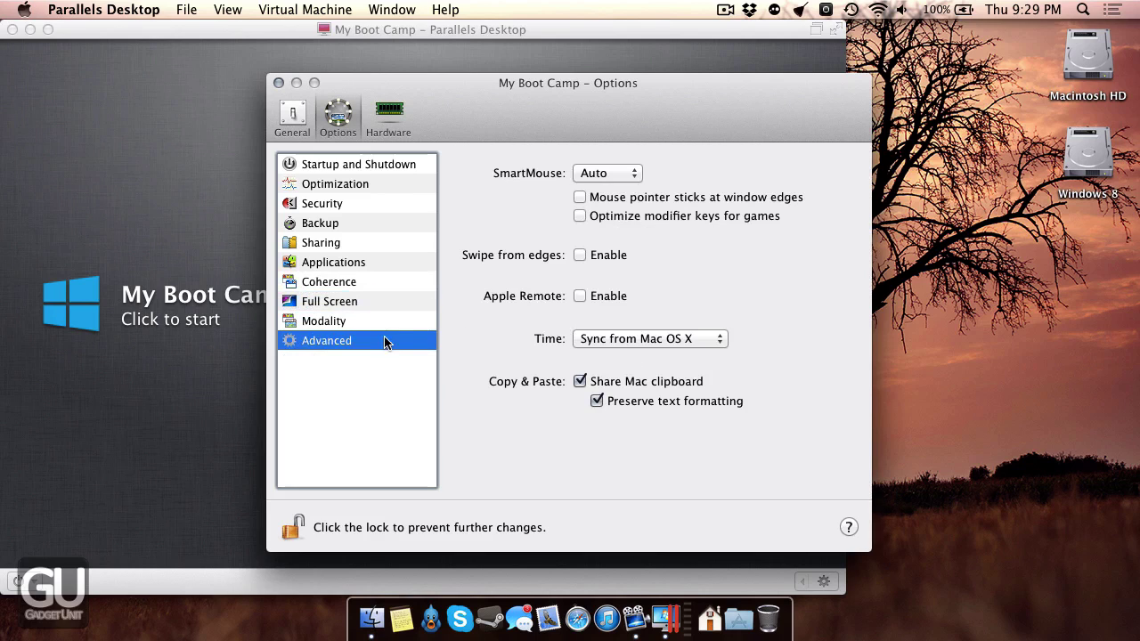
left_click(389, 111)
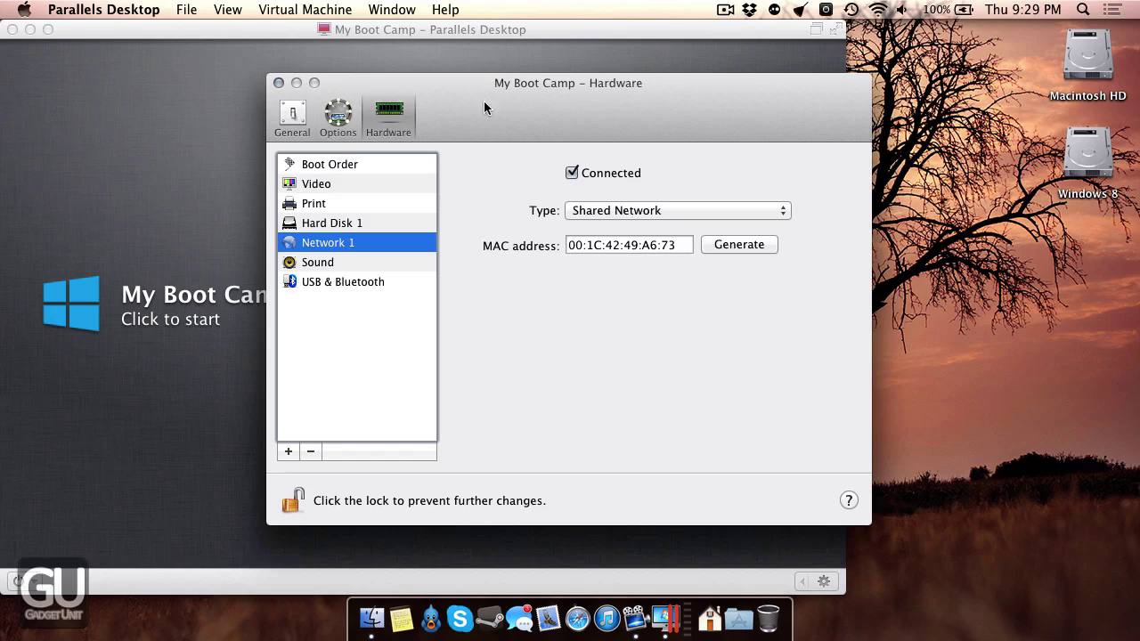
Review boot order with Network 1 and Video at 256 MB and DirectX10, then view Print
left_click(348, 164)
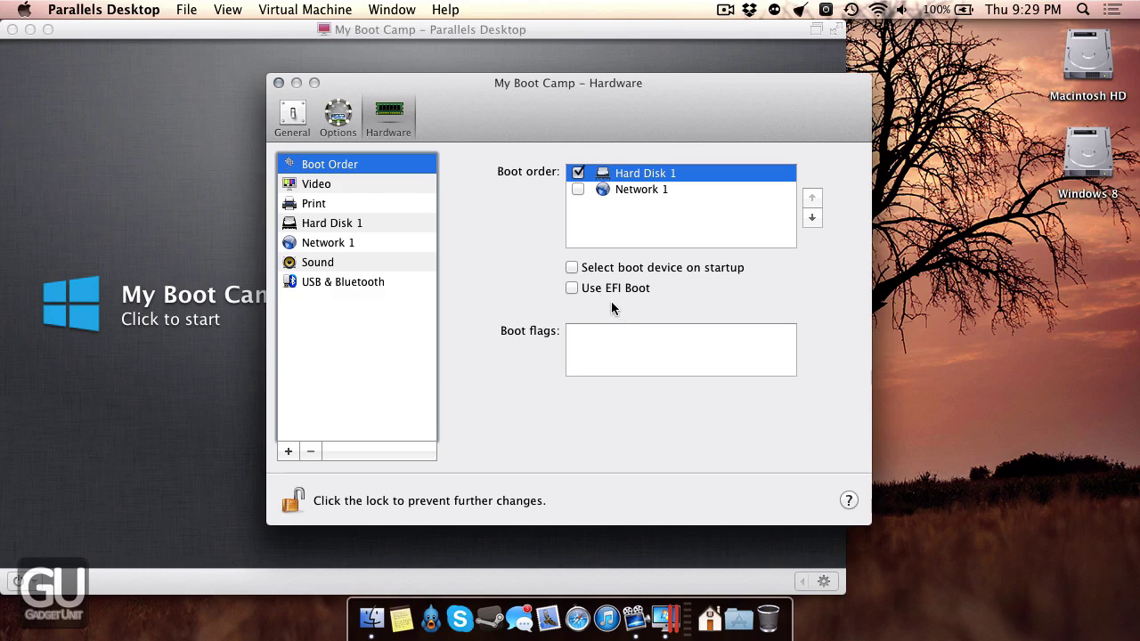
left_click(613, 190)
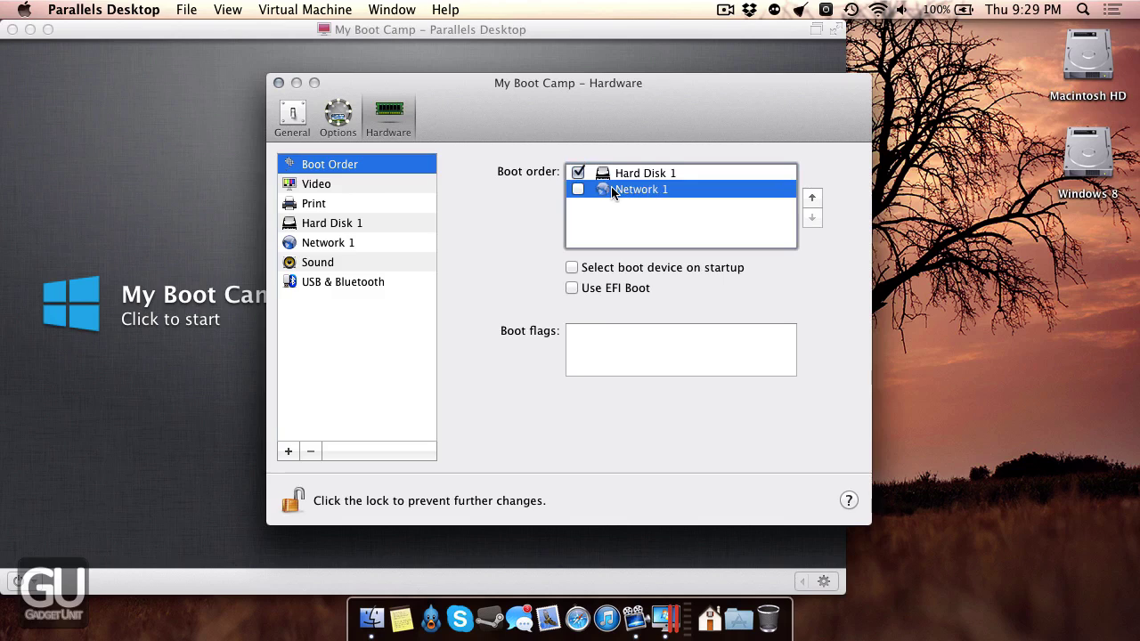
left_click(362, 184)
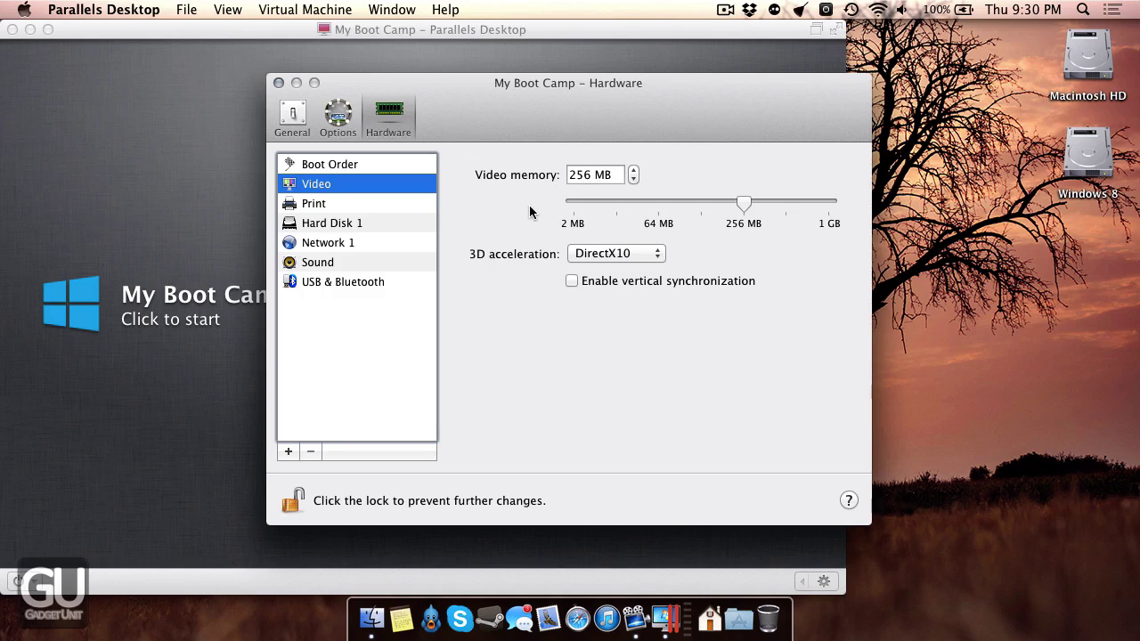
left_click(592, 258)
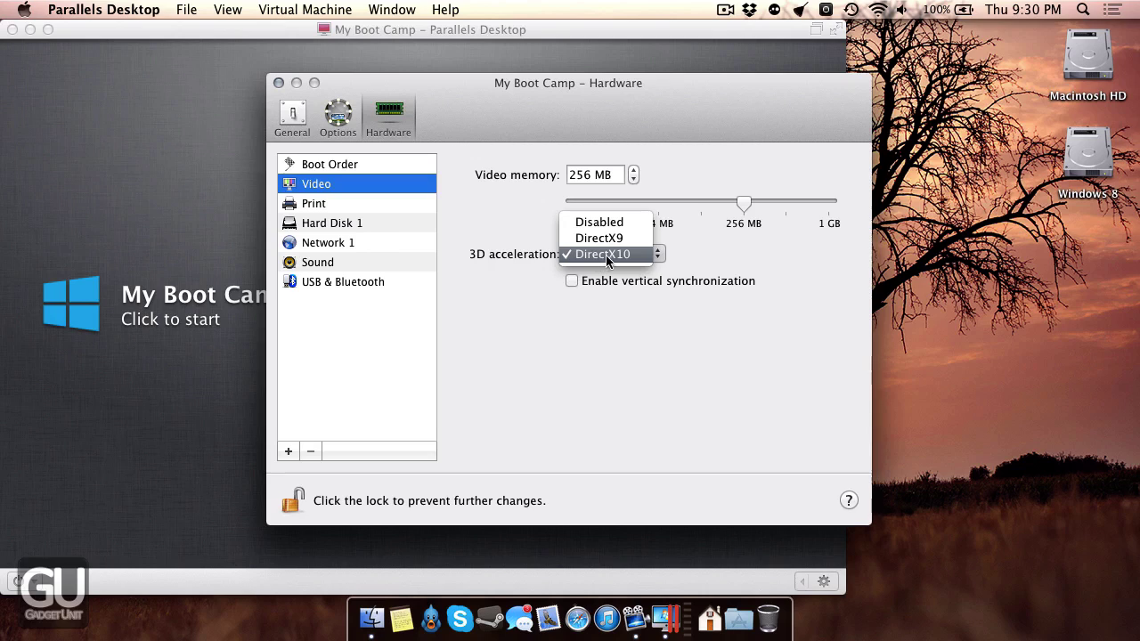
left_click(534, 234)
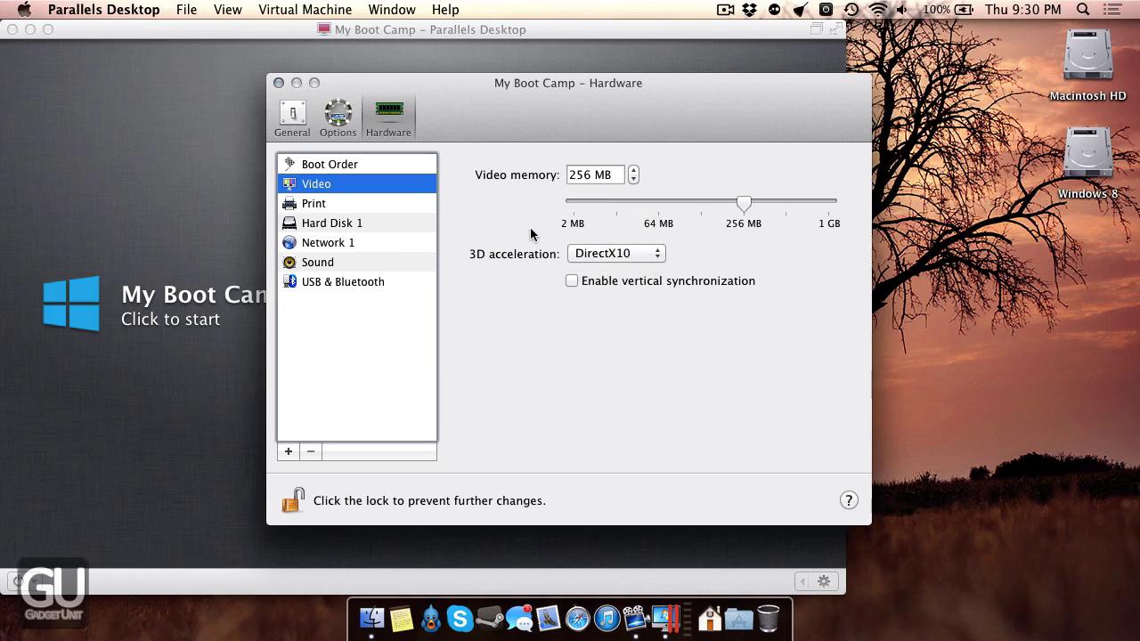
left_click(603, 255)
left_click(602, 252)
left_click(400, 203)
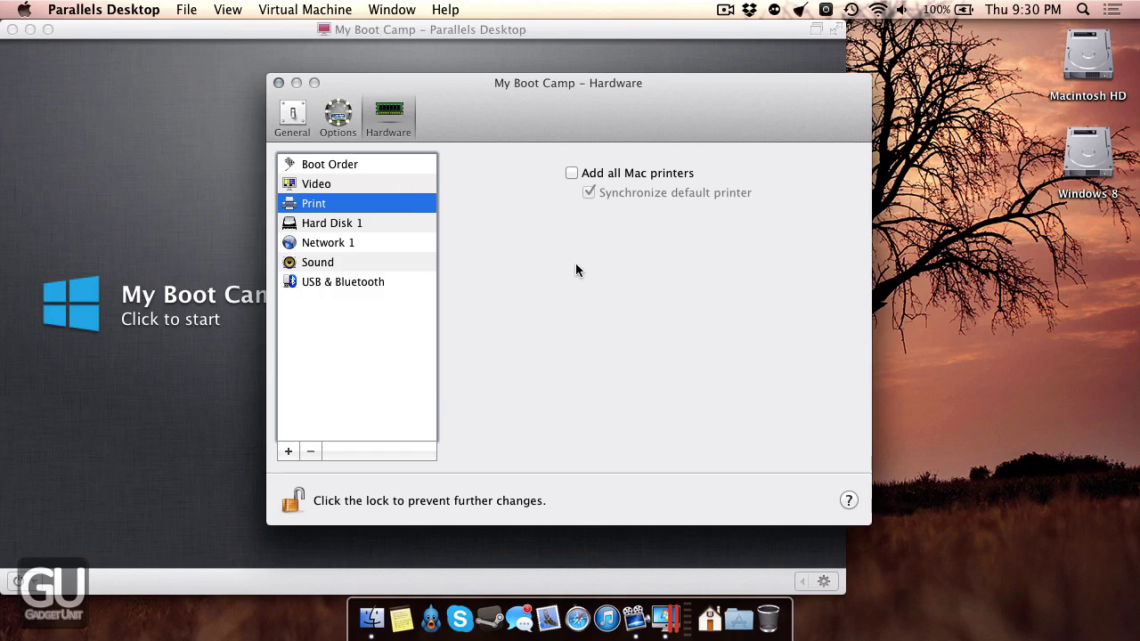
Confirm Hard Disk 1 keeps the Boot Camp SSD partition as its source
left_click(415, 225)
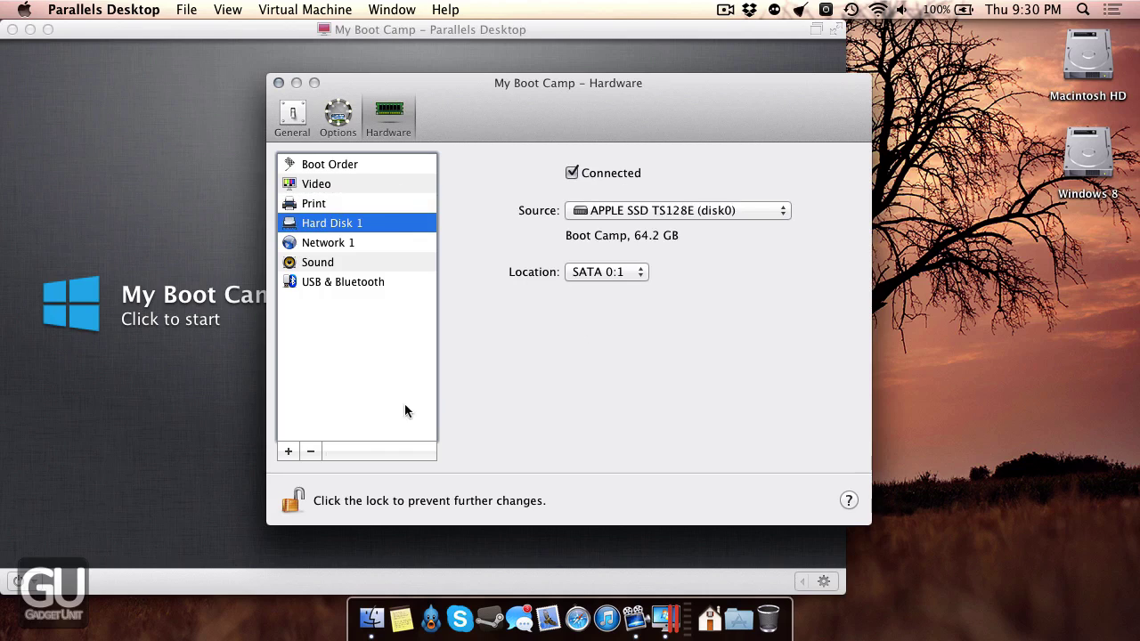
left_click(588, 211)
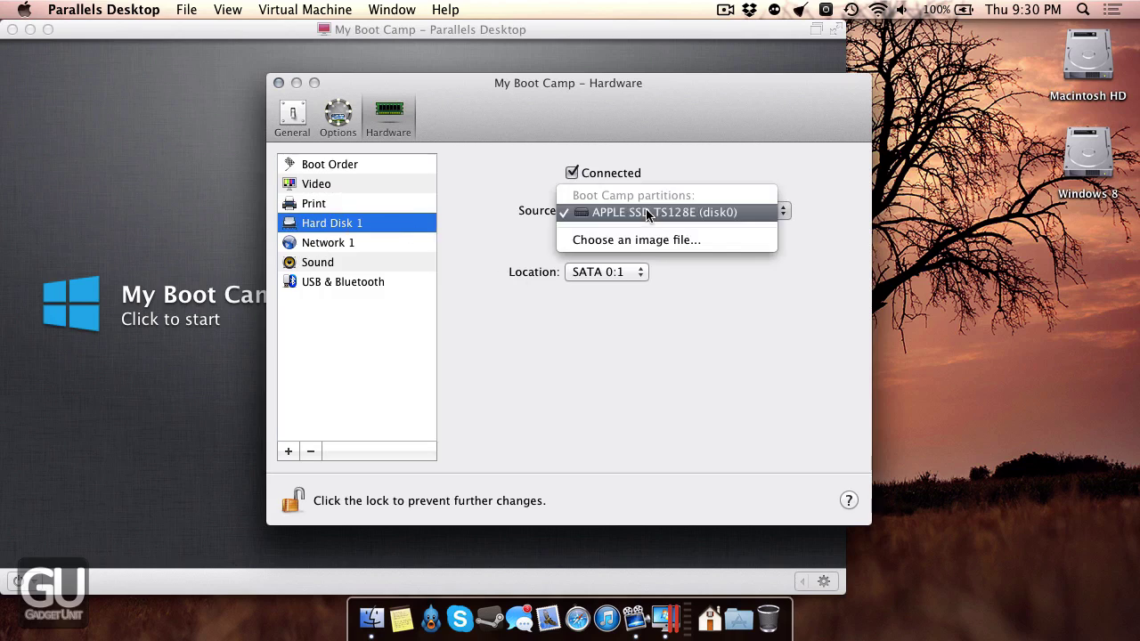
left_click(699, 286)
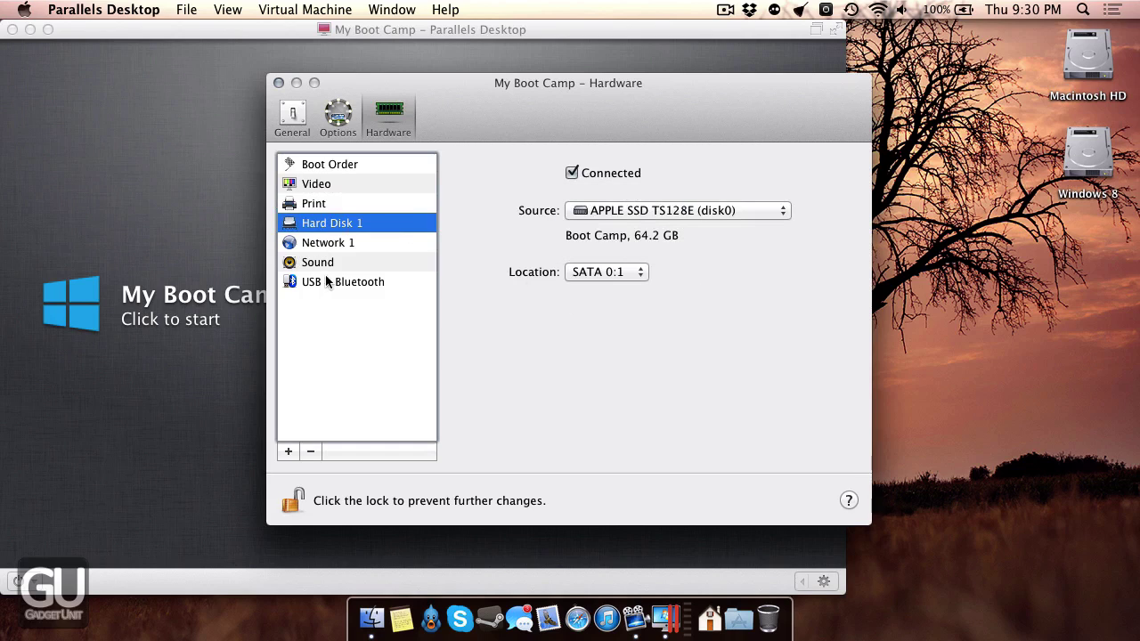
Keep Network 1 as Shared Network, then view the Sound settings
left_click(385, 252)
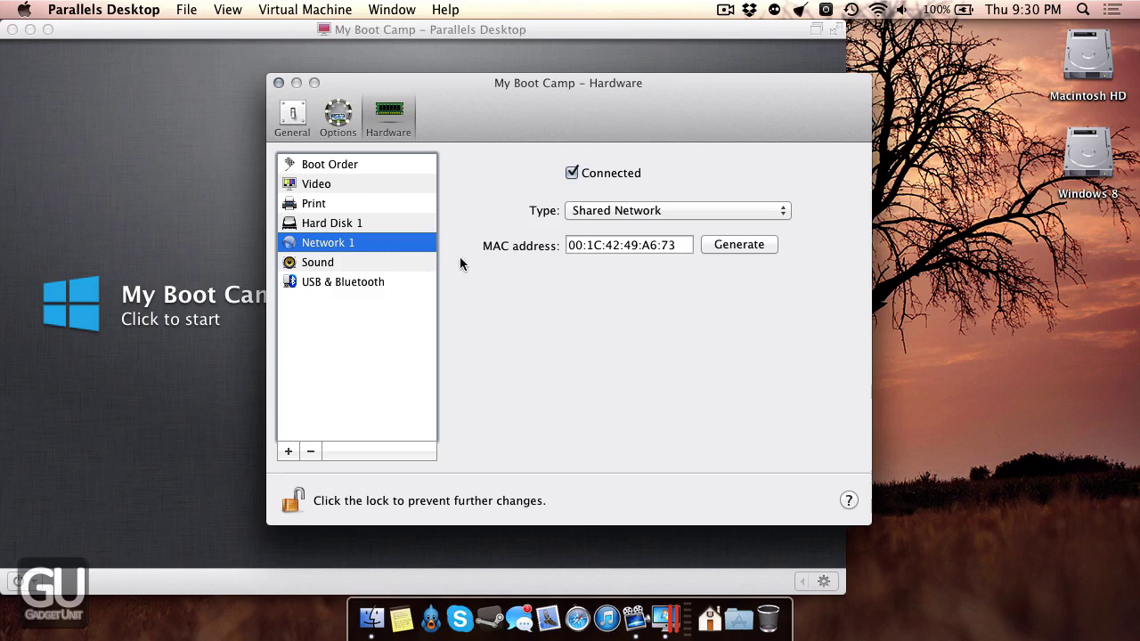
left_click(611, 214)
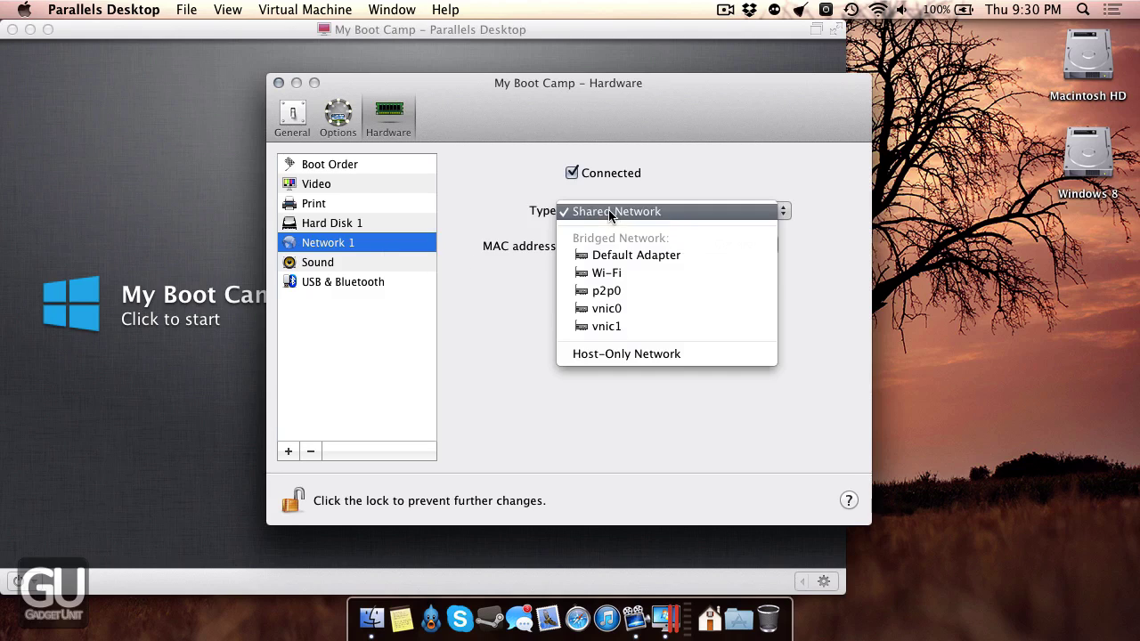
left_click(539, 229)
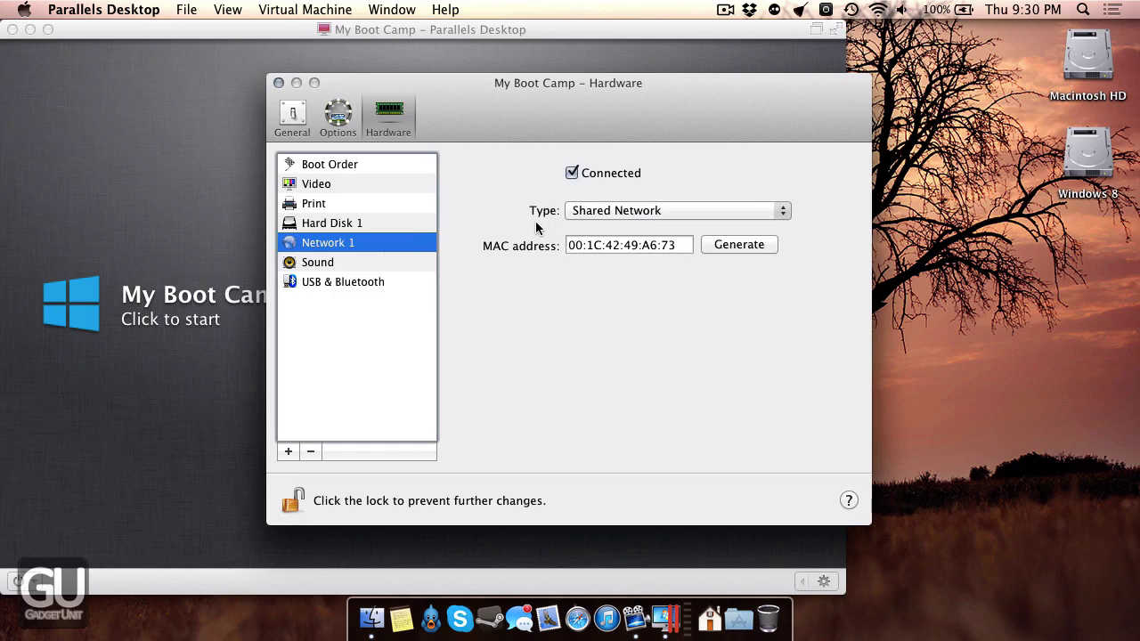
left_click(587, 216)
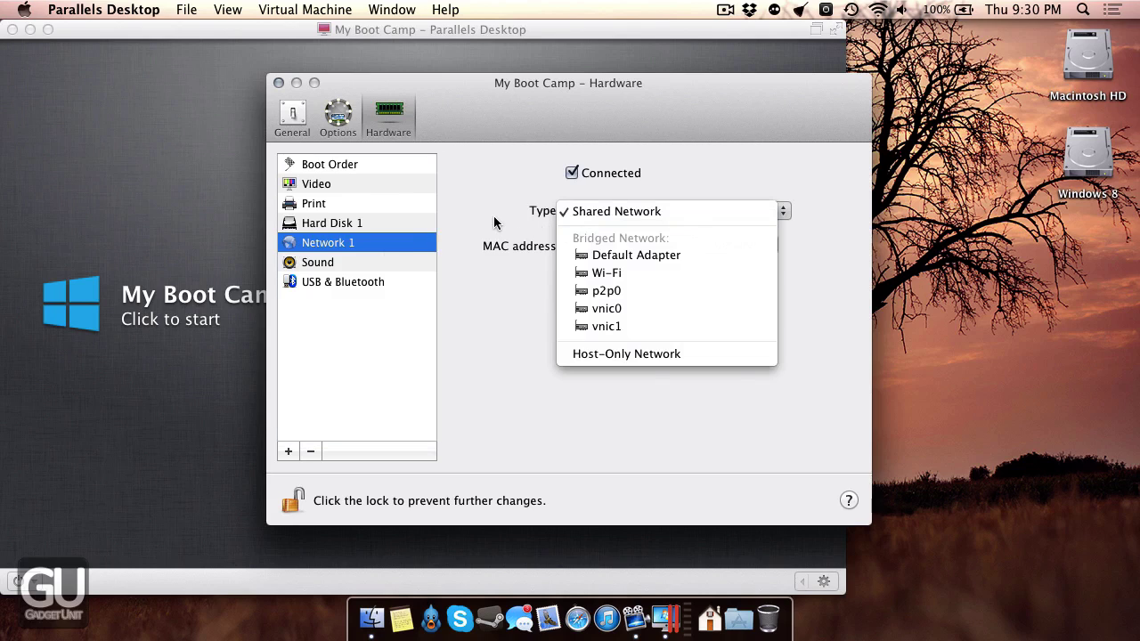
left_click(496, 228)
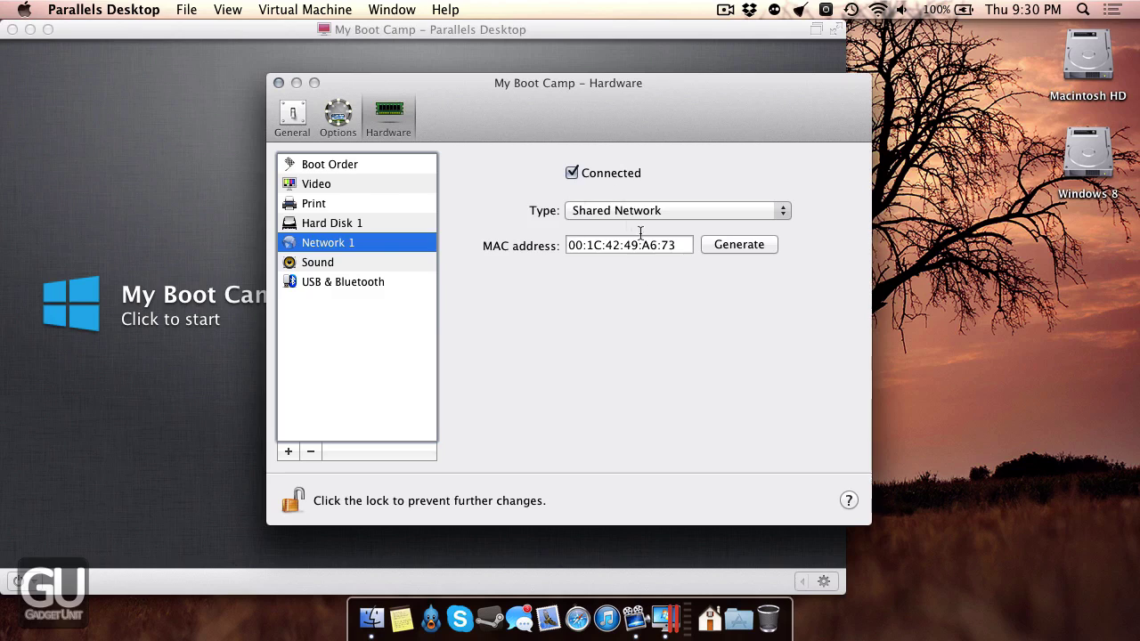
left_click(373, 262)
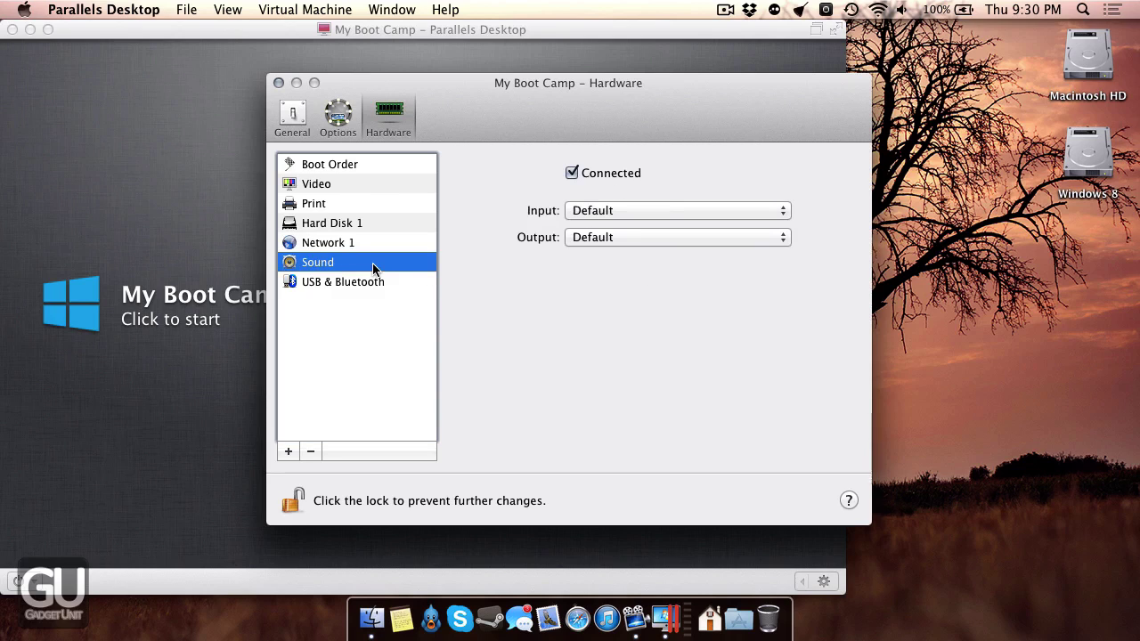
Keep sound input and output at Default and review the USB & Bluetooth settings
left_click(612, 210)
left_click(599, 214)
left_click(591, 237)
left_click(591, 238)
left_click(402, 283)
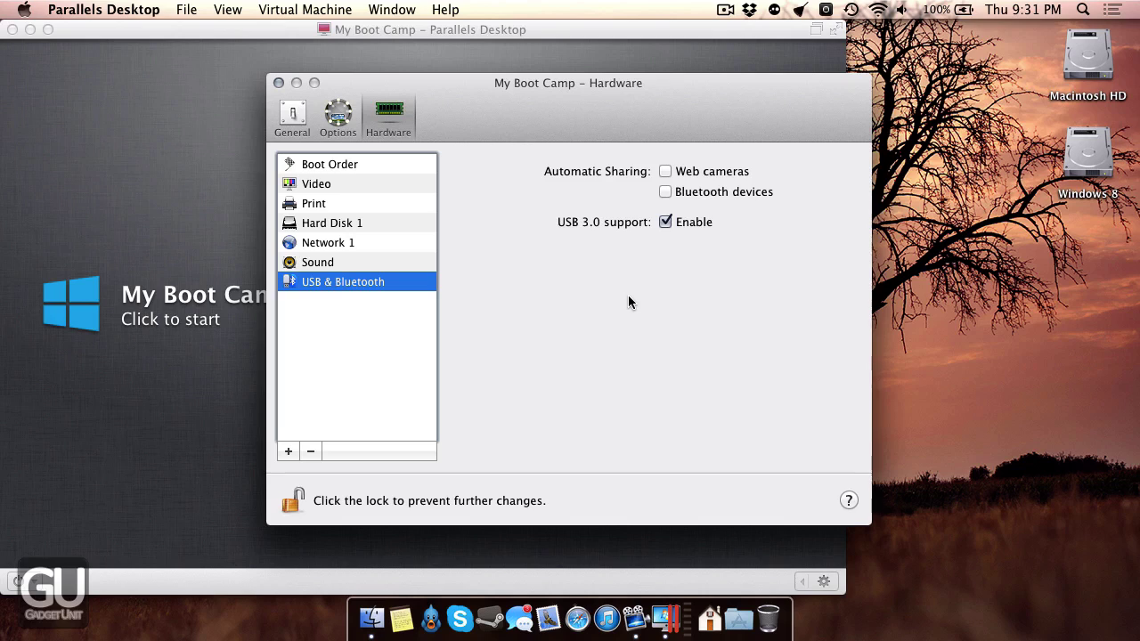
Add a CD/DVD drive connected to Default CD/DVD, then remove it again
left_click(287, 452)
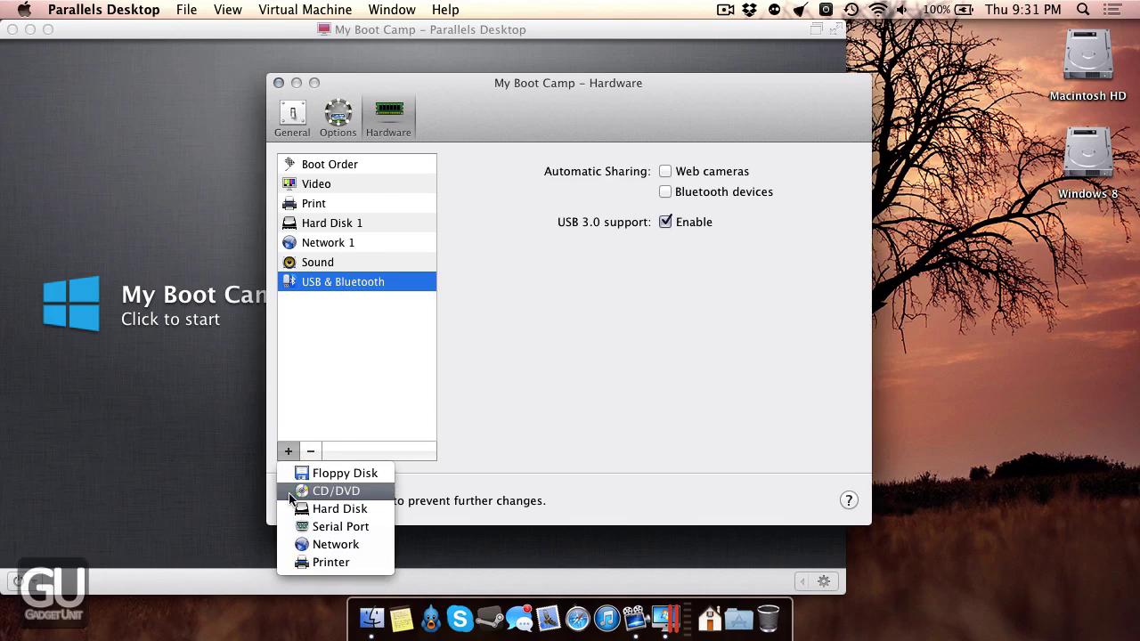
left_click(364, 491)
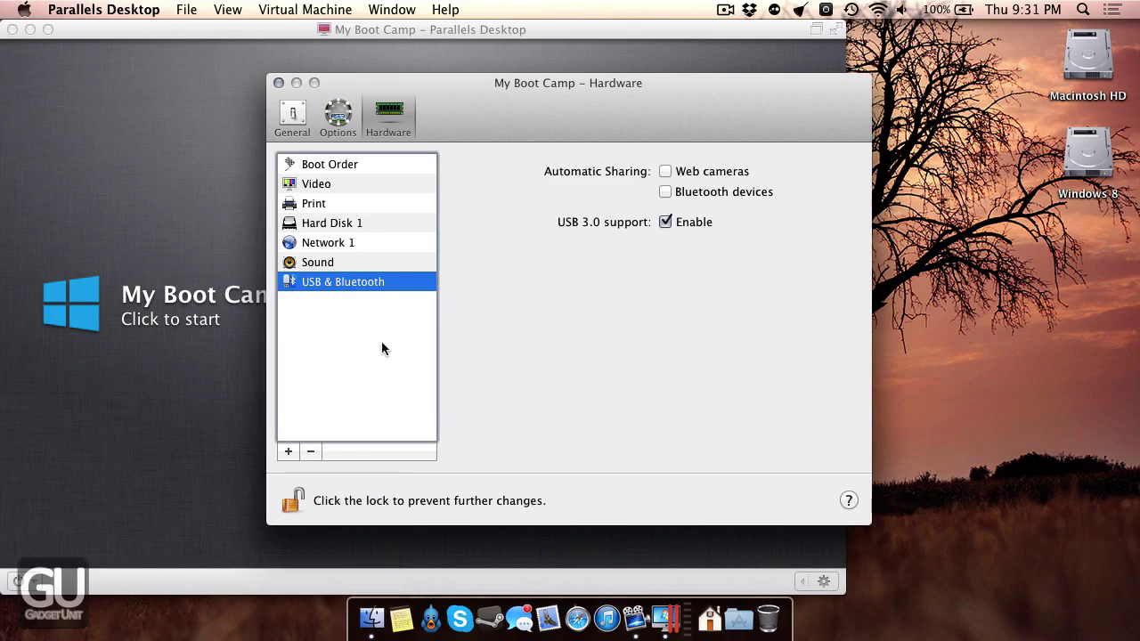
left_click(630, 212)
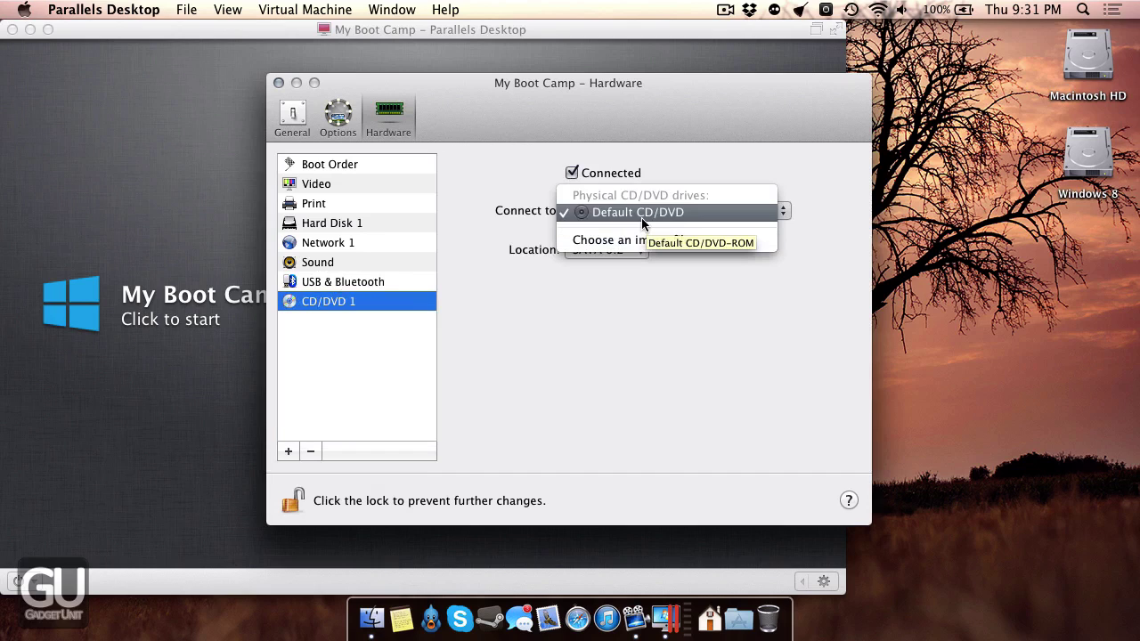
left_click(641, 217)
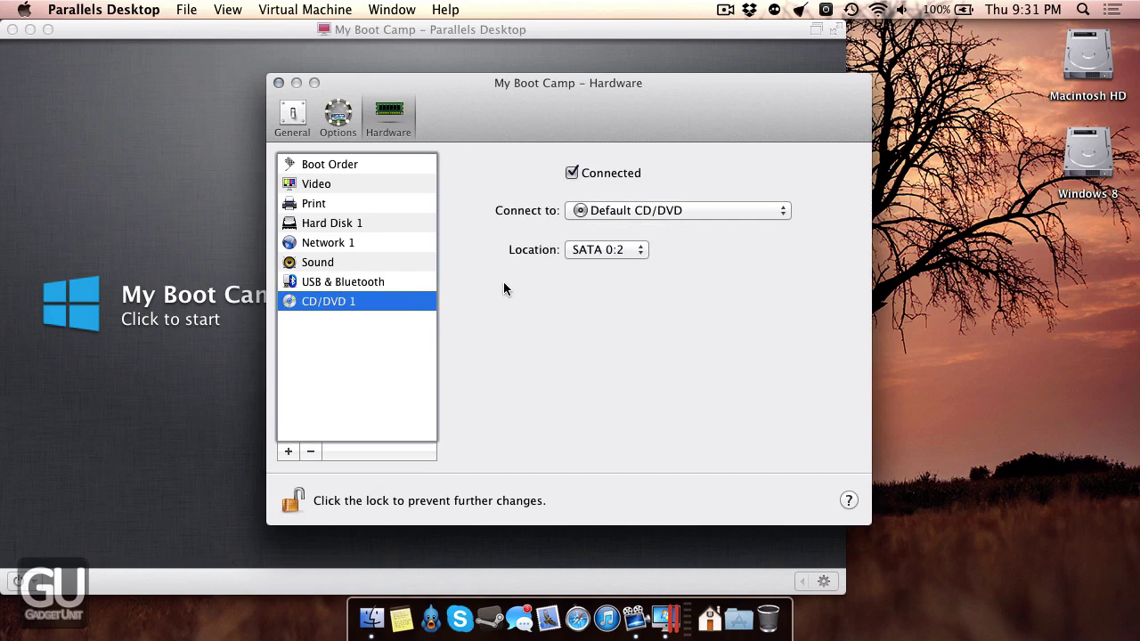
left_click(313, 457)
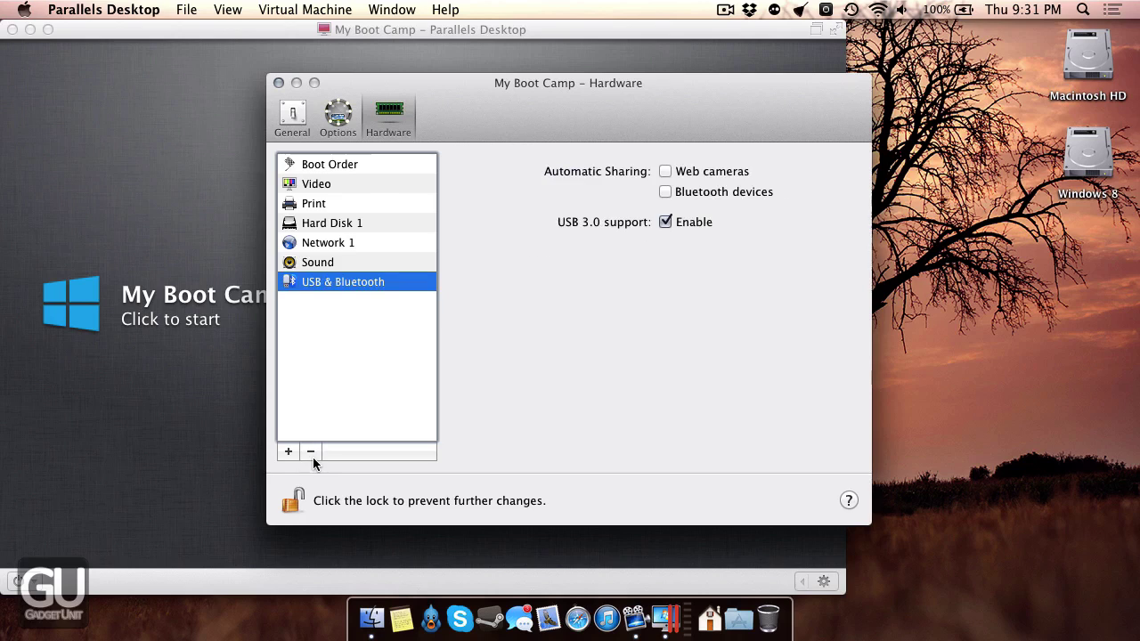
Start adding a new hard disk at the default location, then cancel it
left_click(291, 453)
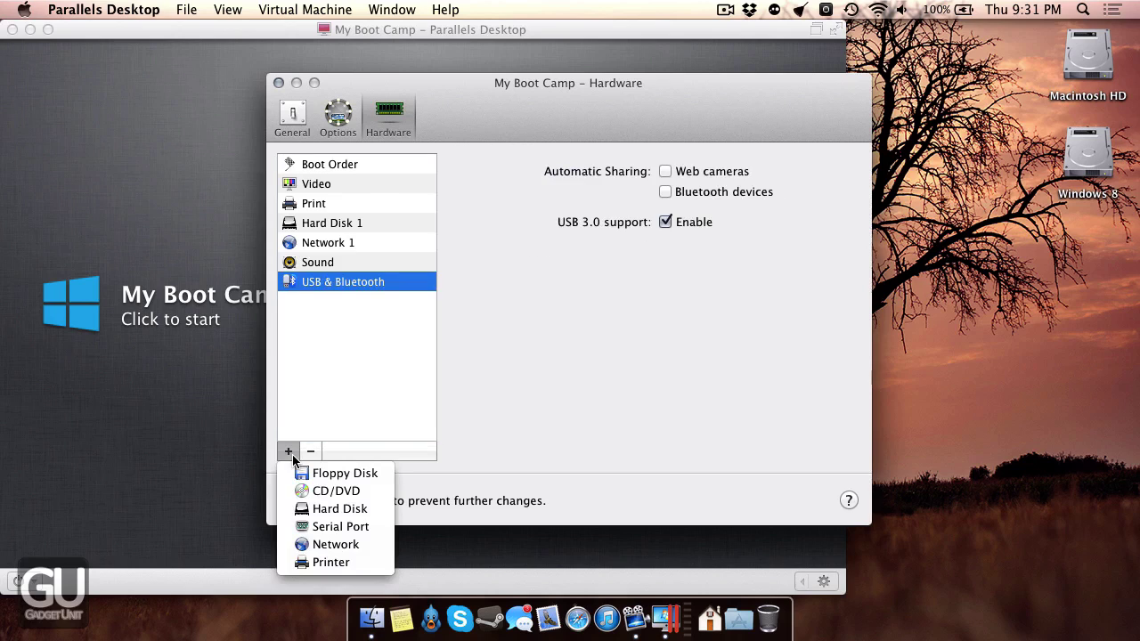
left_click(322, 510)
left_click(552, 197)
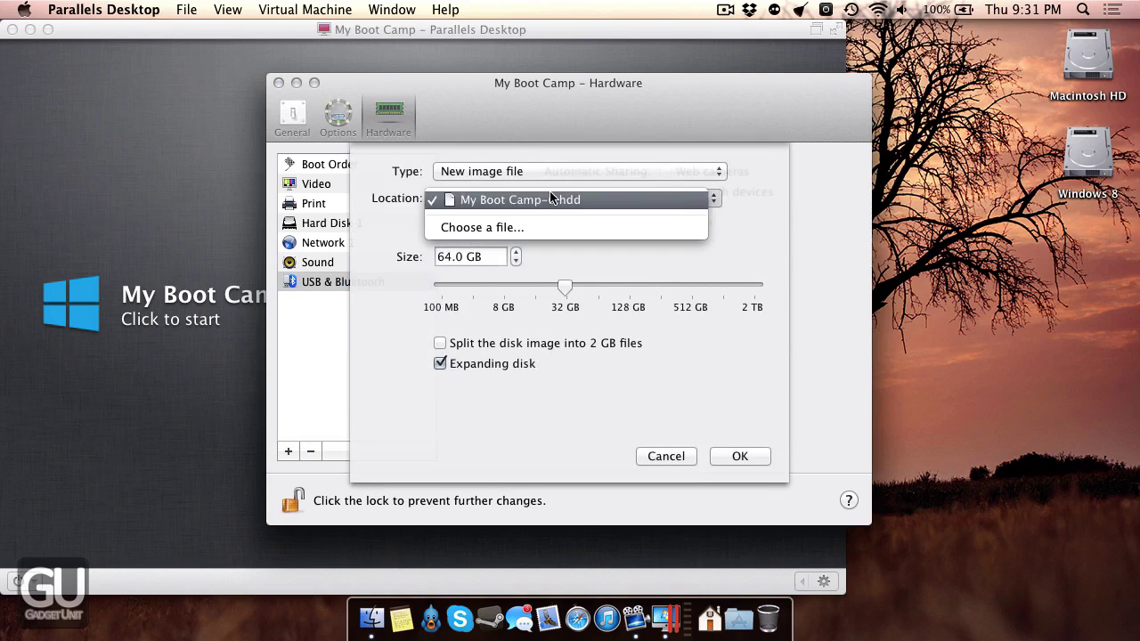
left_click(664, 455)
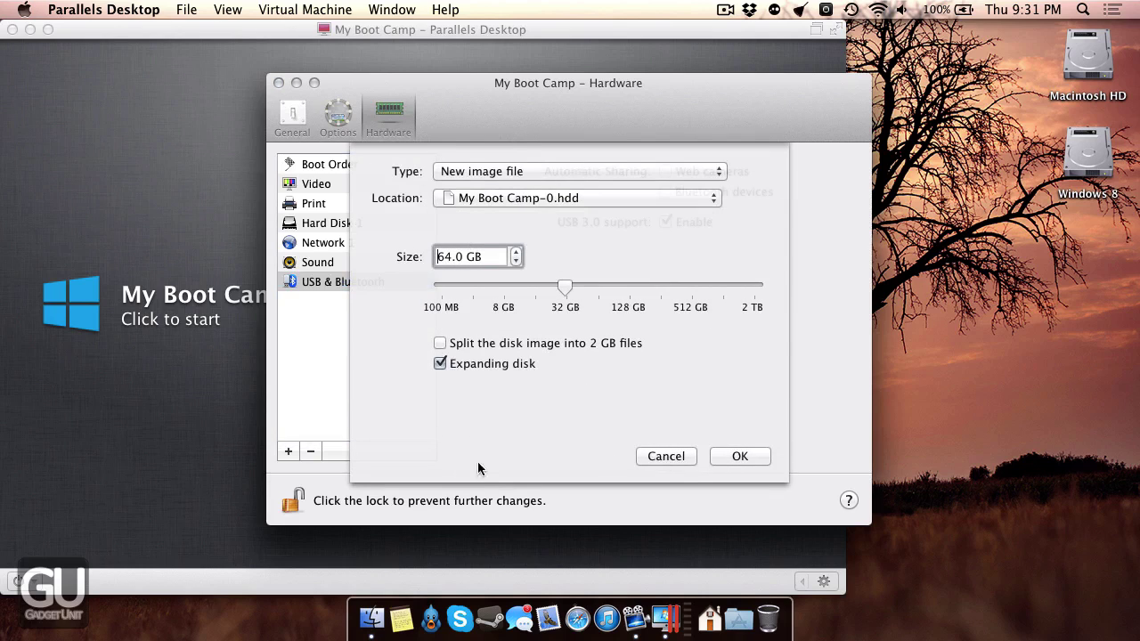
left_click(663, 455)
Dismiss the add-device menu without adding anything and close the My Boot Camp configuration
left_click(287, 452)
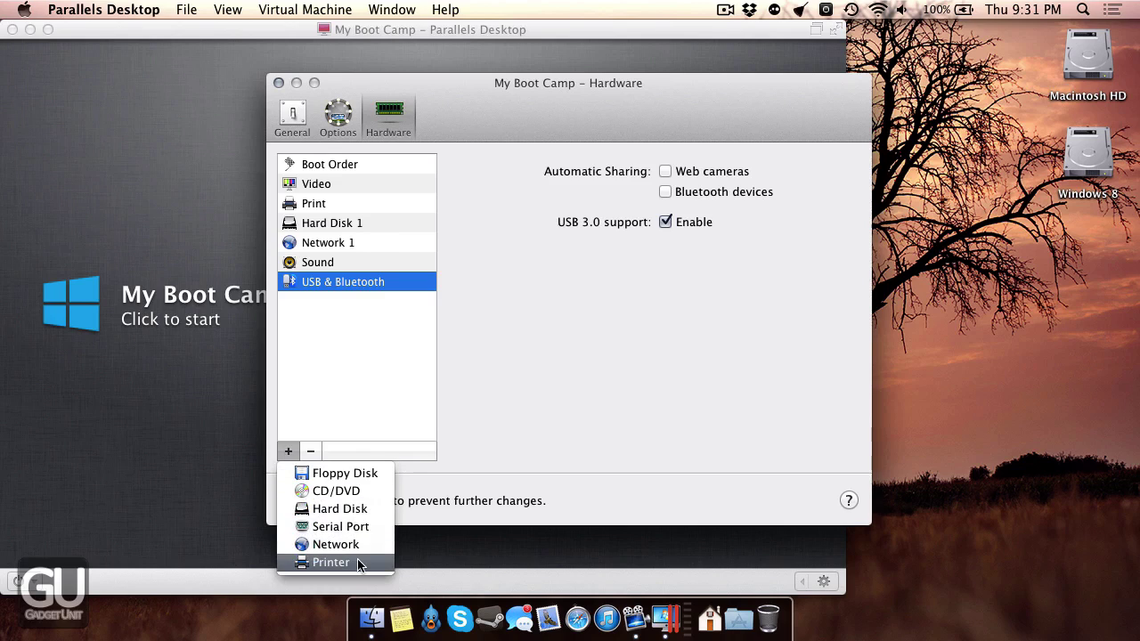
left_click(408, 390)
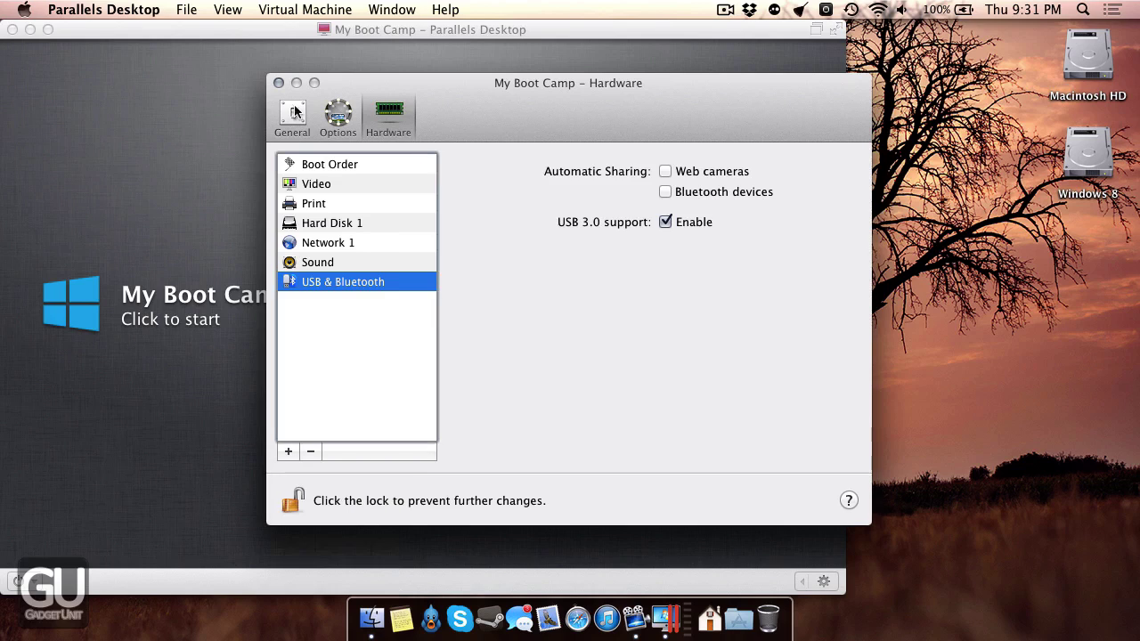
left_click(279, 82)
left_click(166, 10)
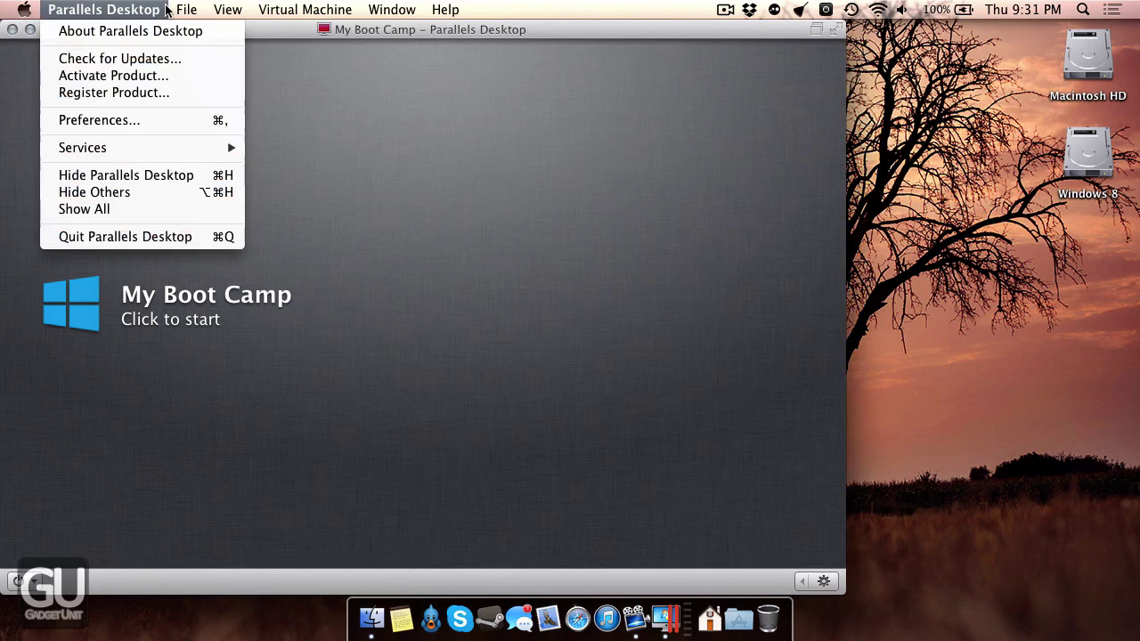
Review the Mobile, USB, Shortcuts and General preferences, close them, and start My Boot Camp
left_click(119, 120)
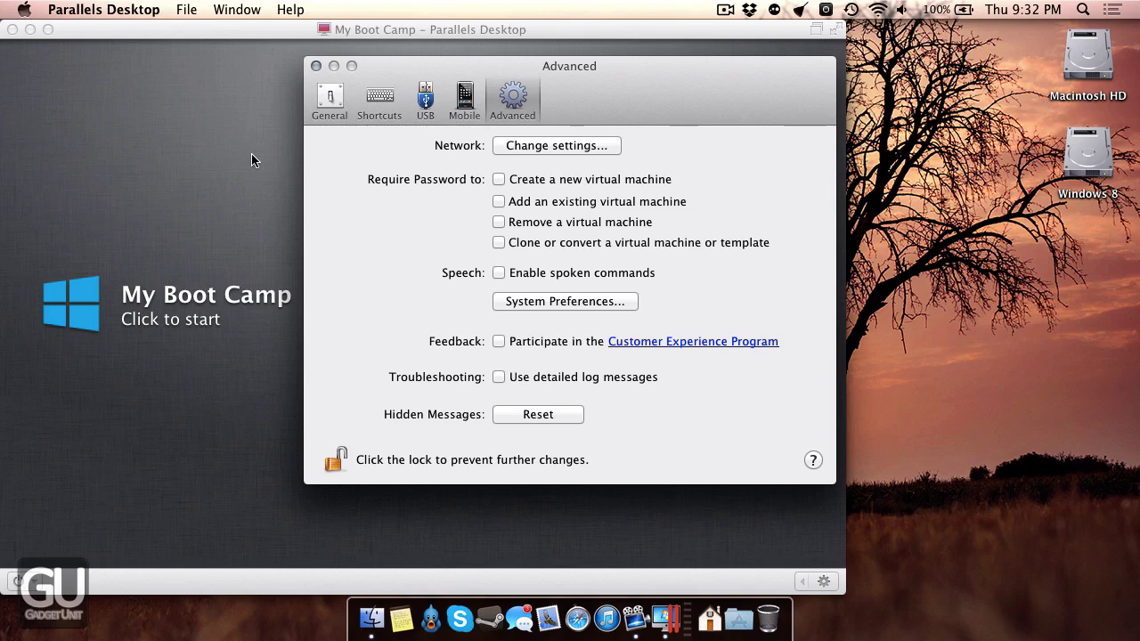
left_click(464, 98)
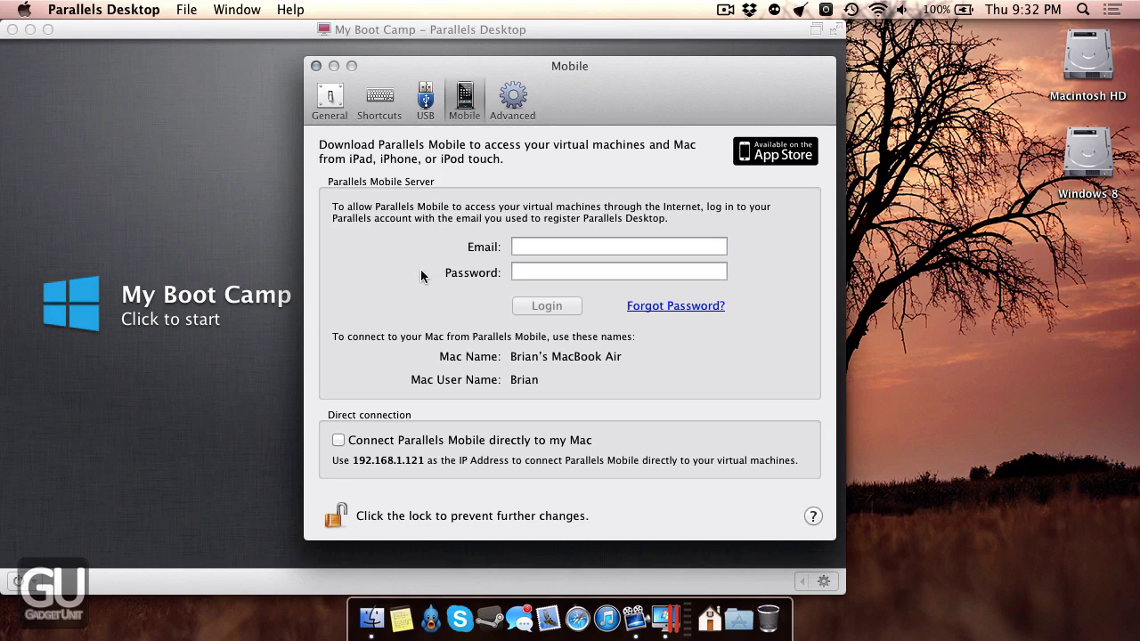
left_click(426, 111)
left_click(381, 112)
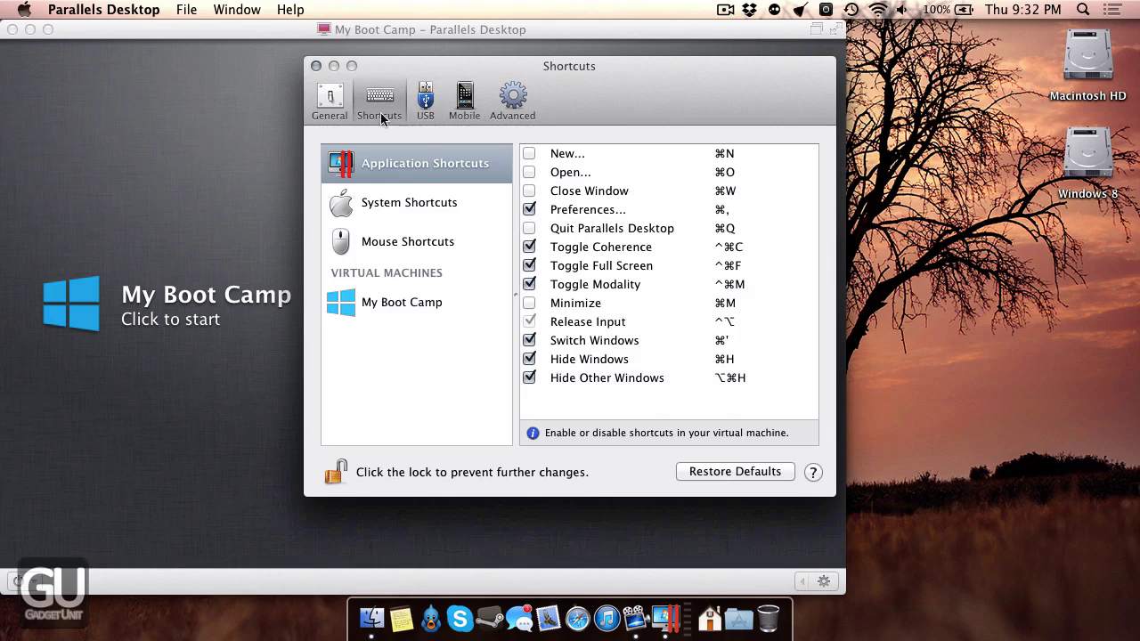
left_click(344, 102)
left_click(366, 107)
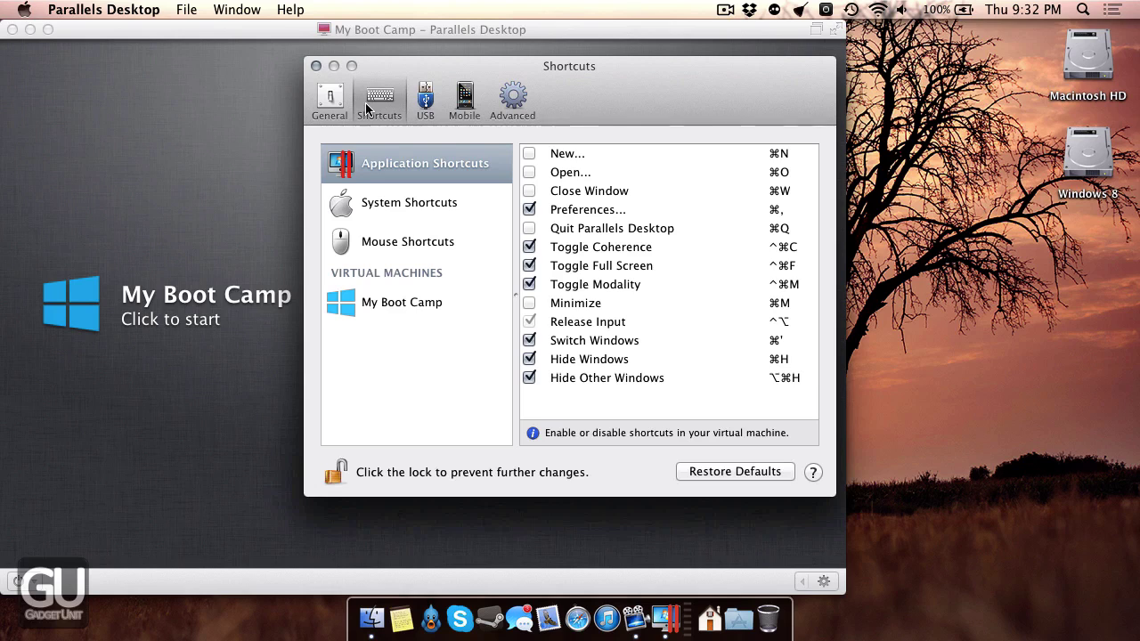
left_click(316, 65)
left_click(122, 290)
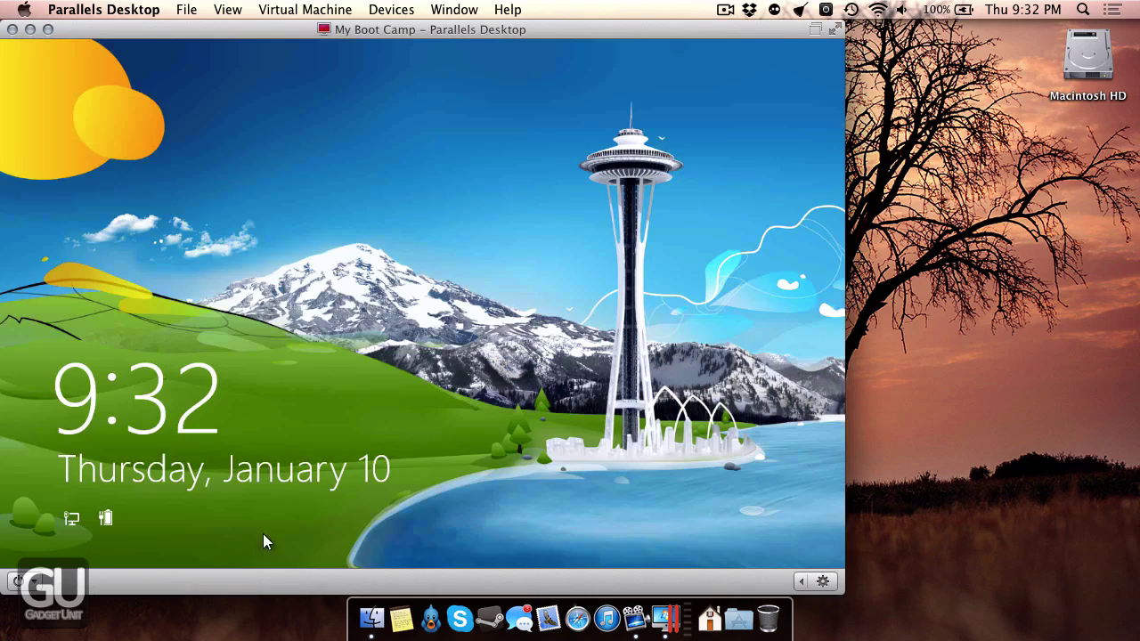
Sign in to Windows 8 with the account password and open the Devices > USB list
left_click(371, 365)
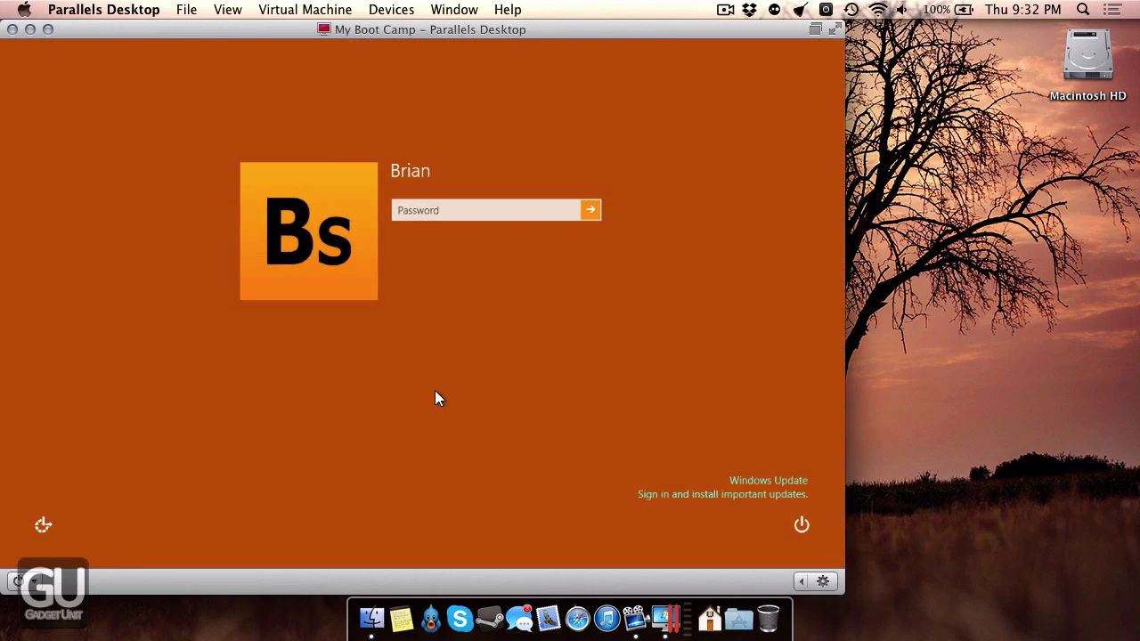
type("******")
key("Return")
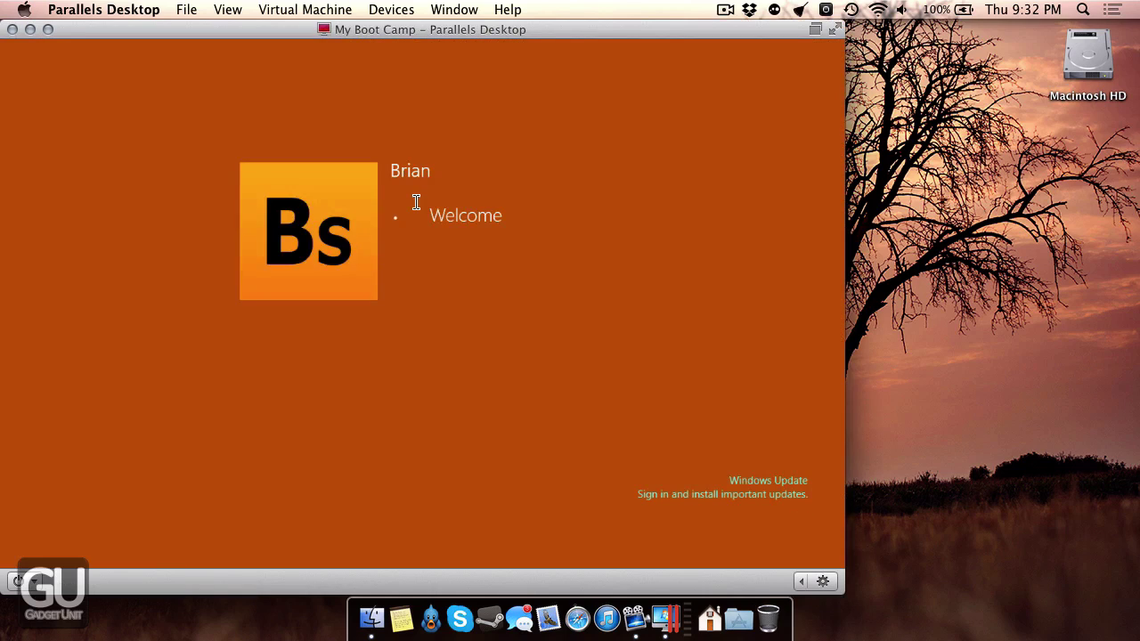
left_click(408, 11)
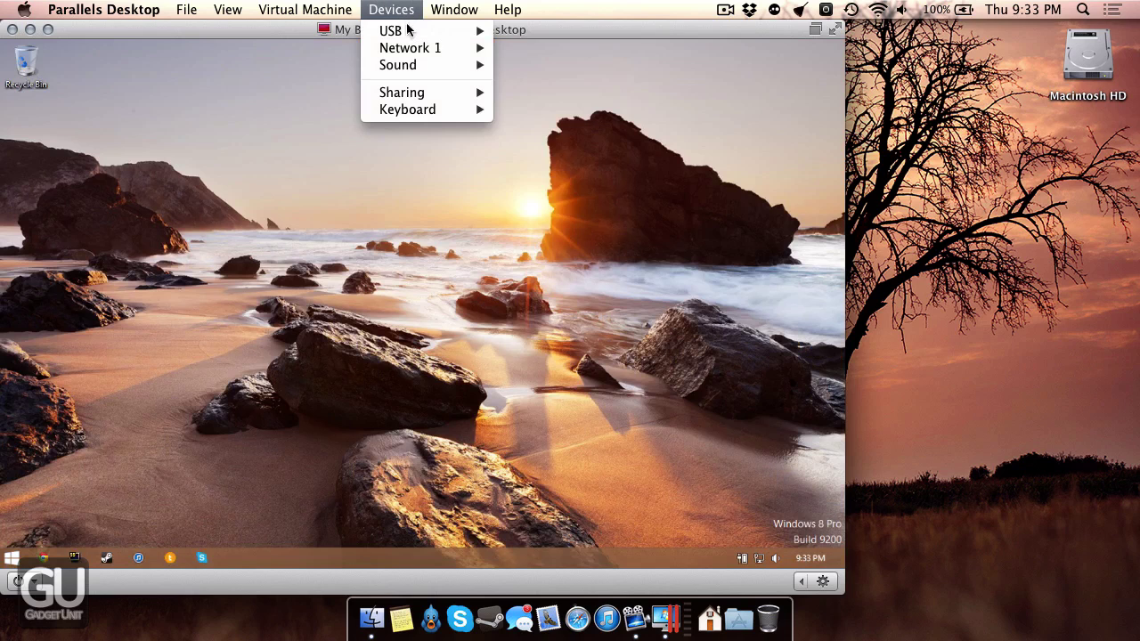
mouse_move(423, 33)
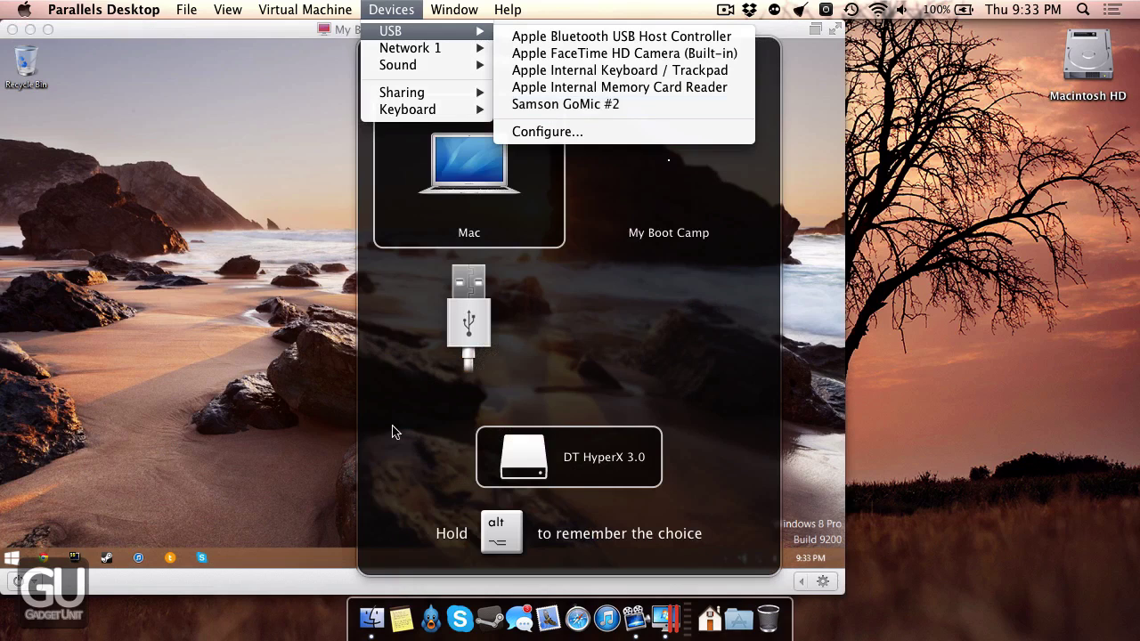
Assign the DT HyperX 3.0 drive to My Boot Camp and close the WININSTALL (D:) window
left_click(421, 503)
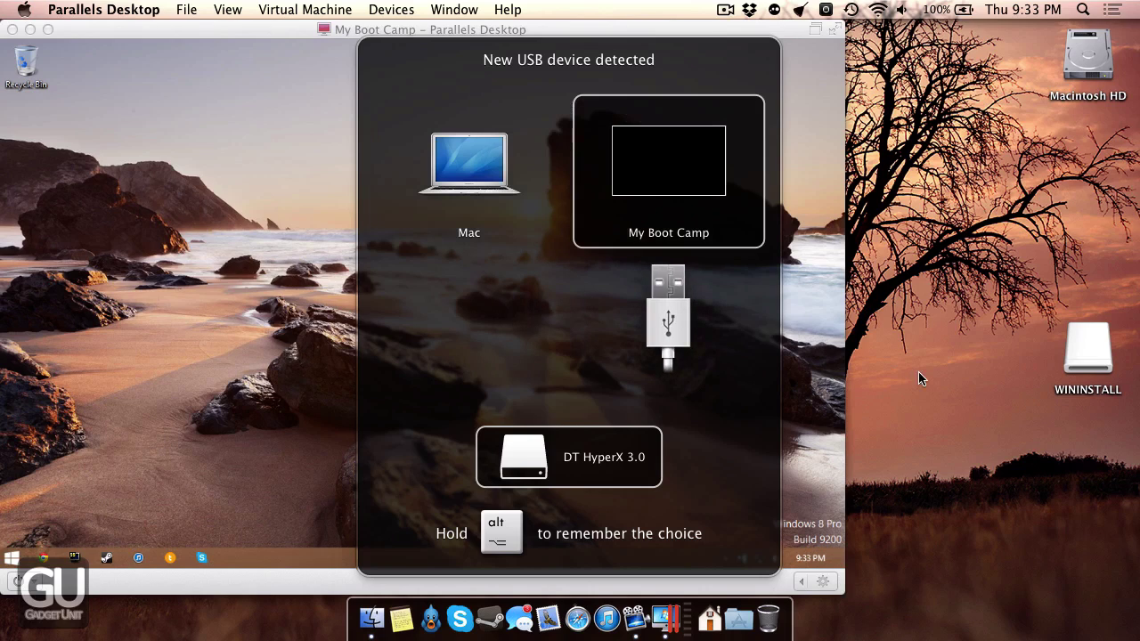
left_click_drag(1070, 274, 1104, 347)
left_click(531, 373)
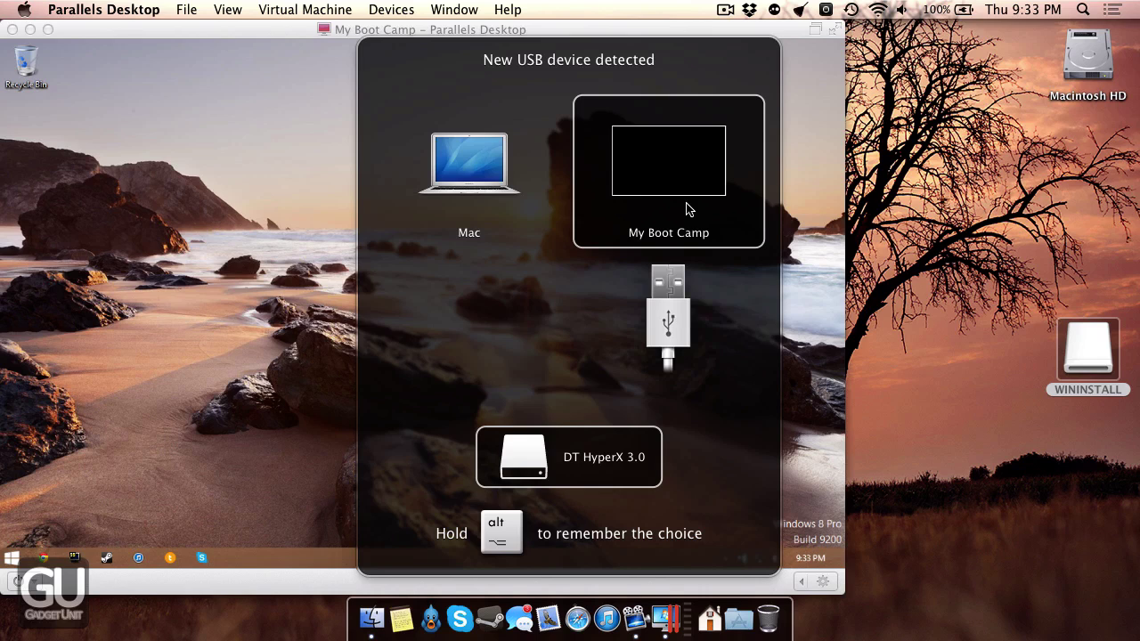
left_click(686, 209)
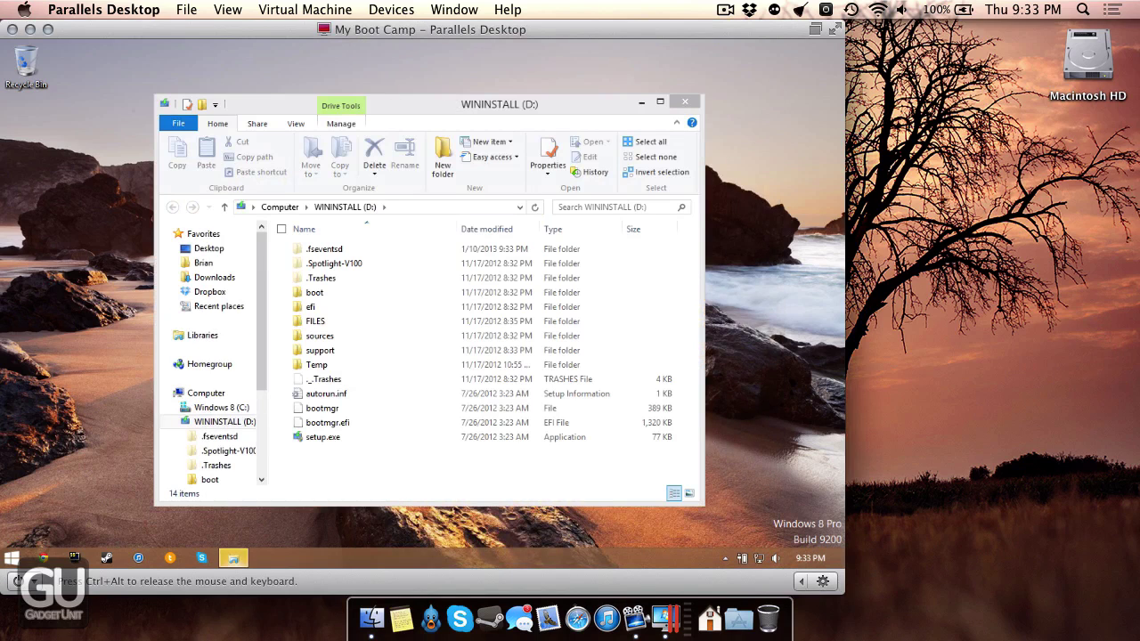
left_click(683, 103)
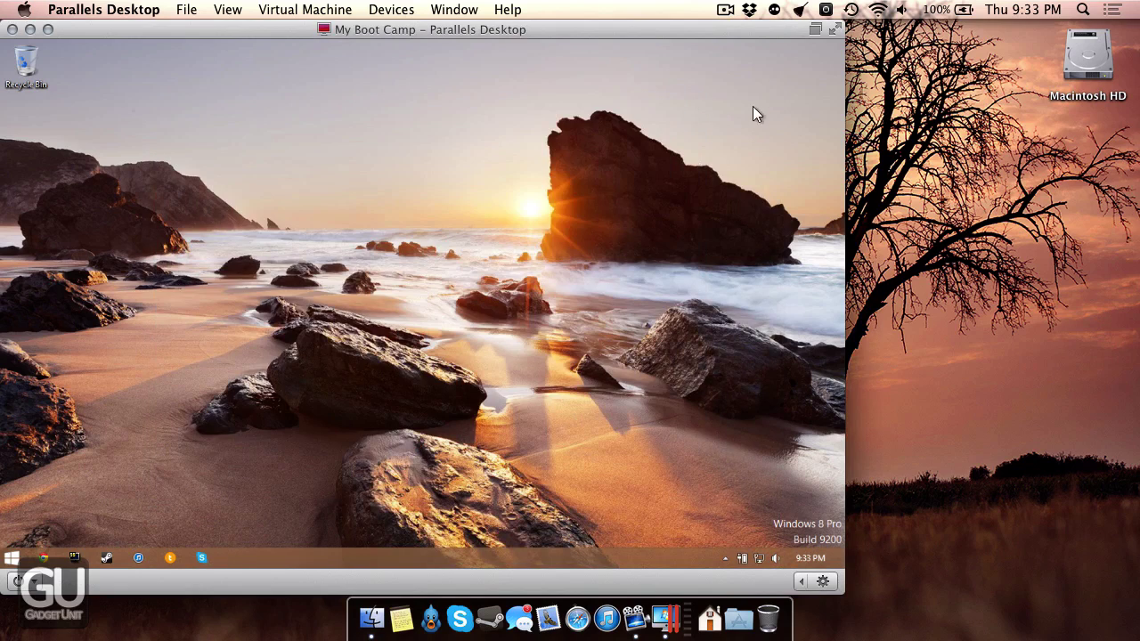
Disconnect DT HyperX 3.0 from My Boot Camp via Devices > USB, then browse the menus
left_click(370, 9)
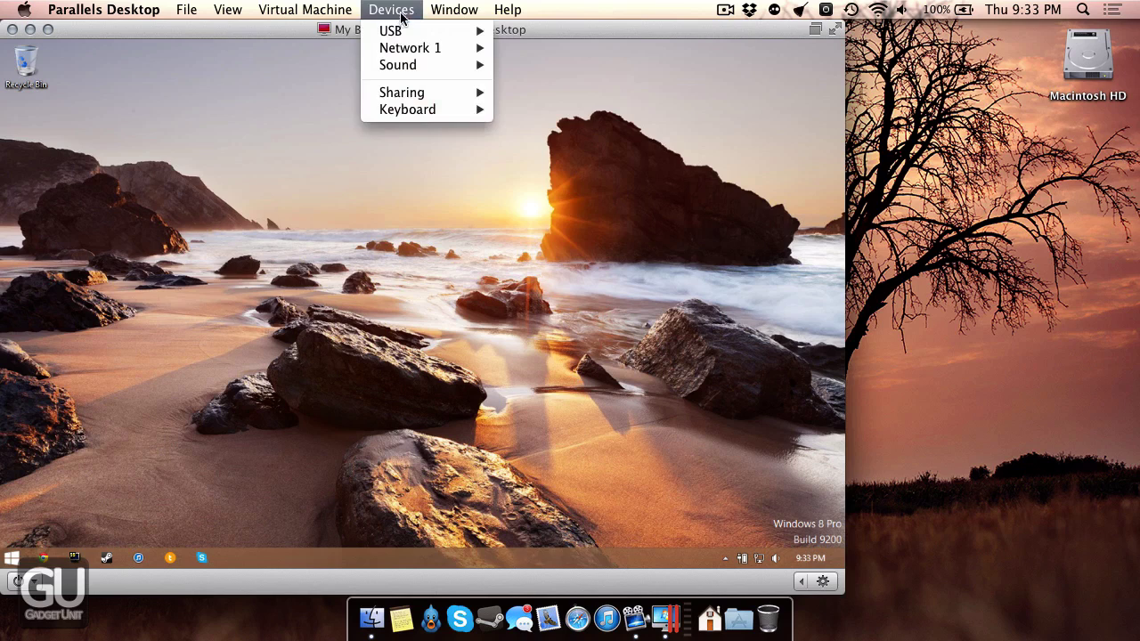
mouse_move(433, 34)
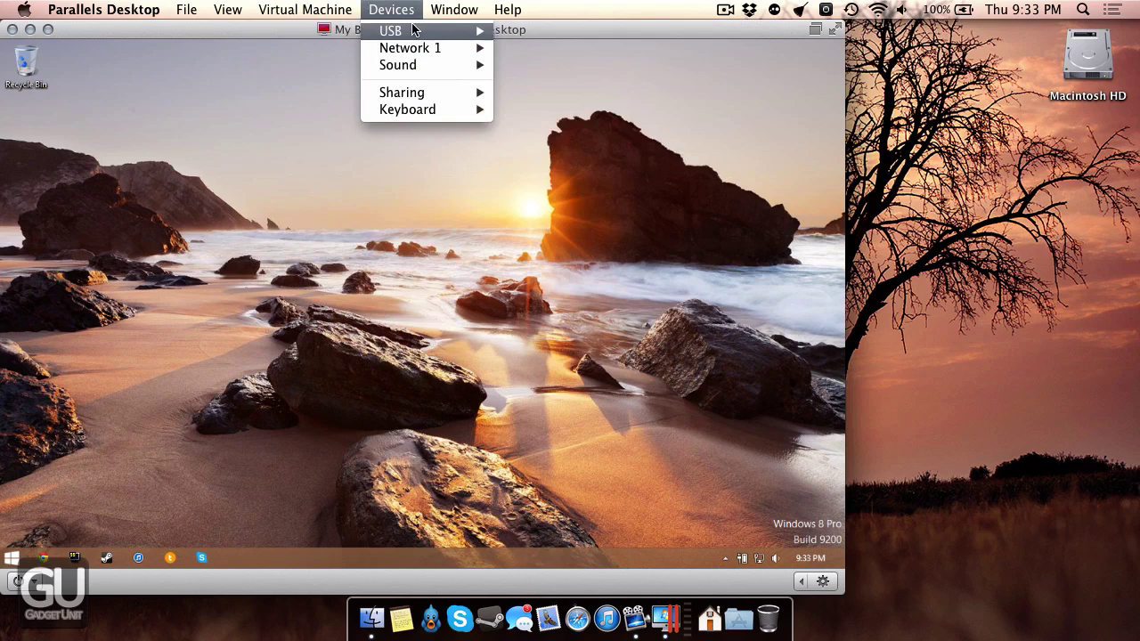
left_click(545, 104)
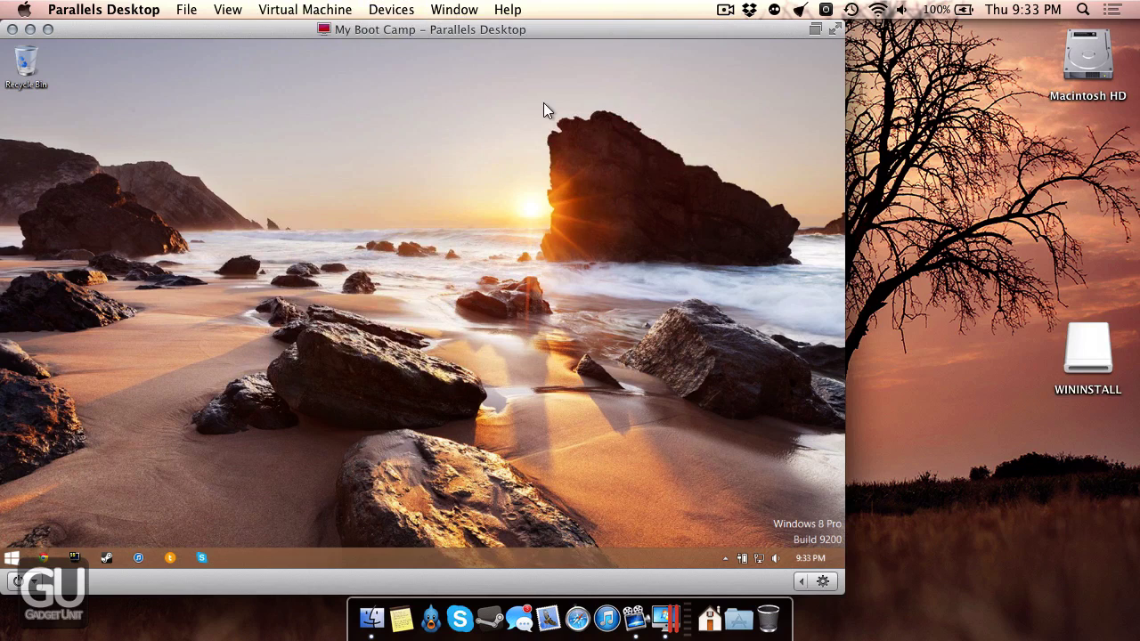
left_click(234, 9)
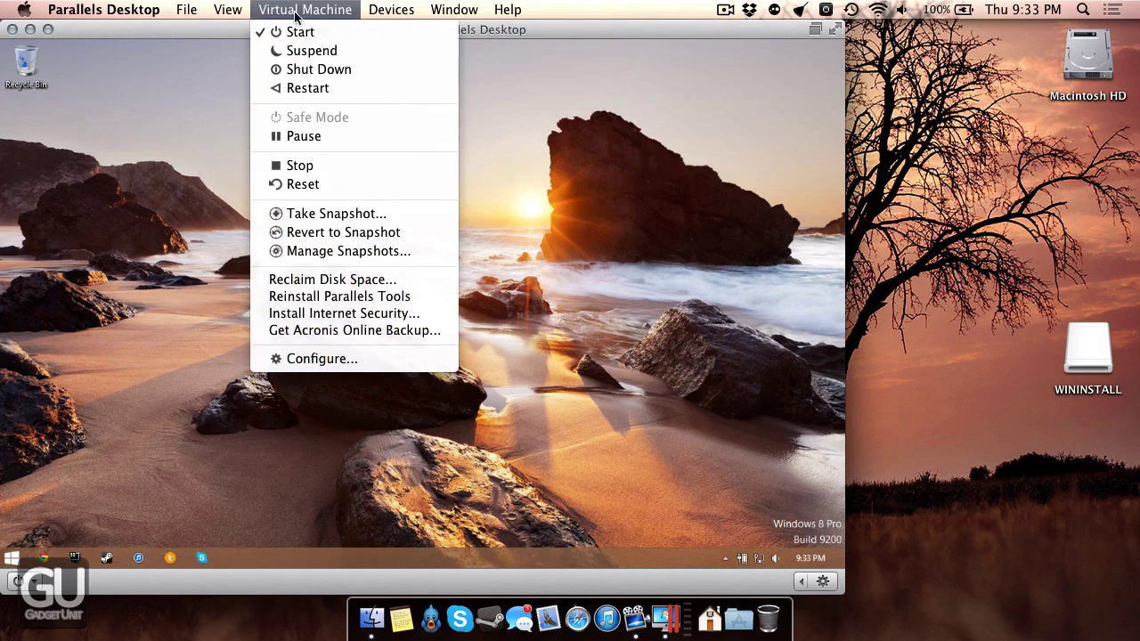
mouse_move(395, 32)
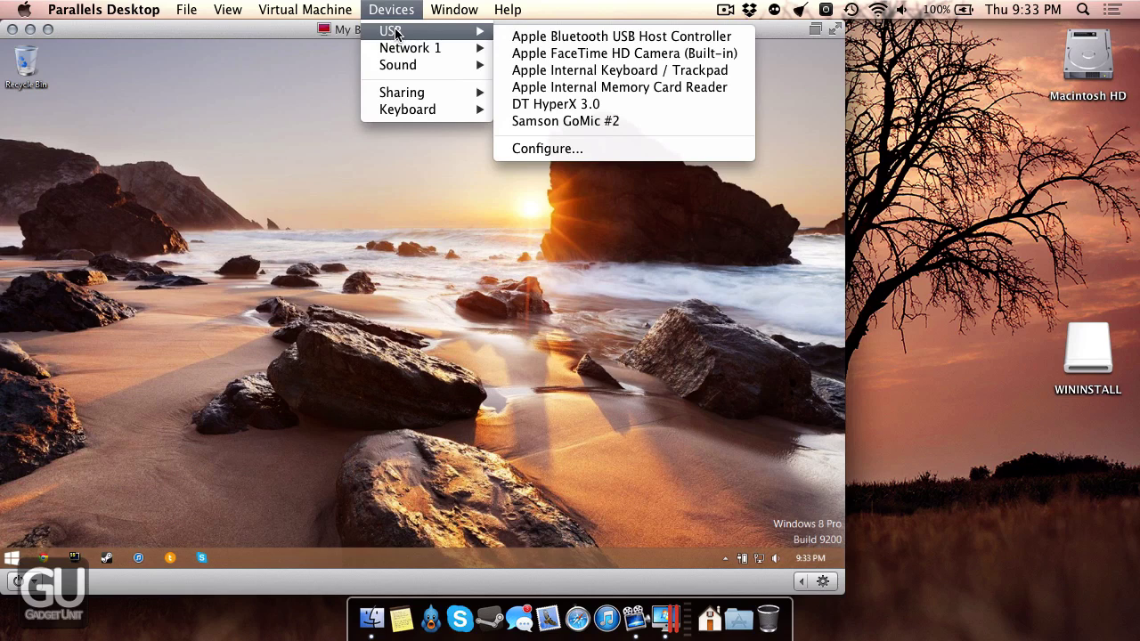
mouse_move(352, 9)
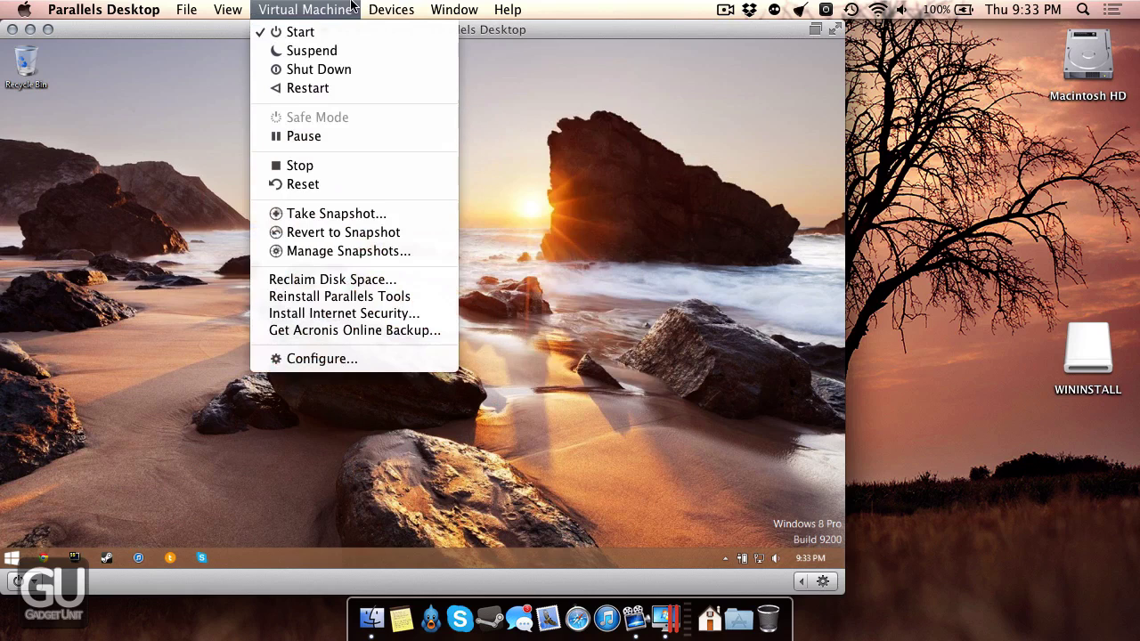
Browse the File and Help menus of Parallels Desktop
left_click(187, 7)
left_click(104, 9)
mouse_move(508, 9)
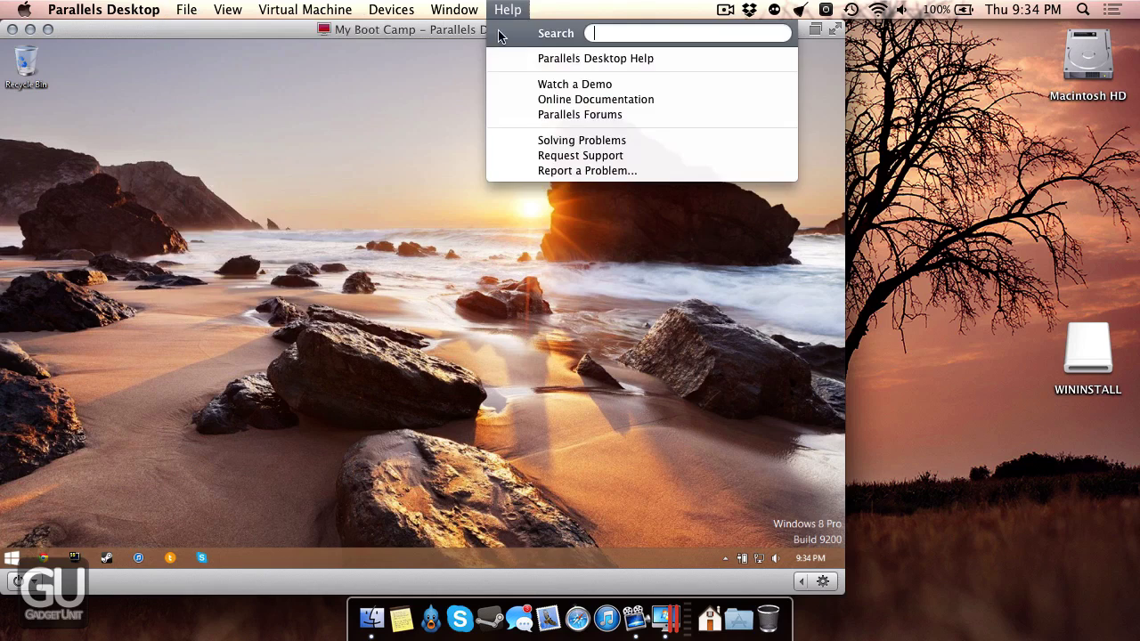
left_click(421, 33)
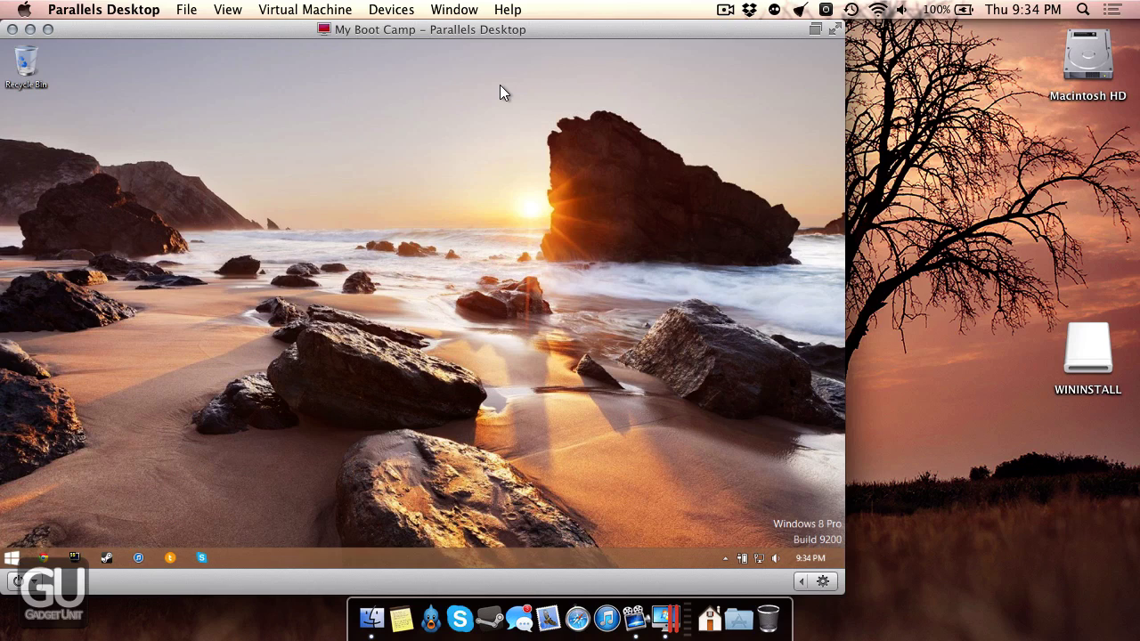
left_click_drag(514, 85, 822, 296)
Shut down Windows 8 from the Start menu's power options
key("super")
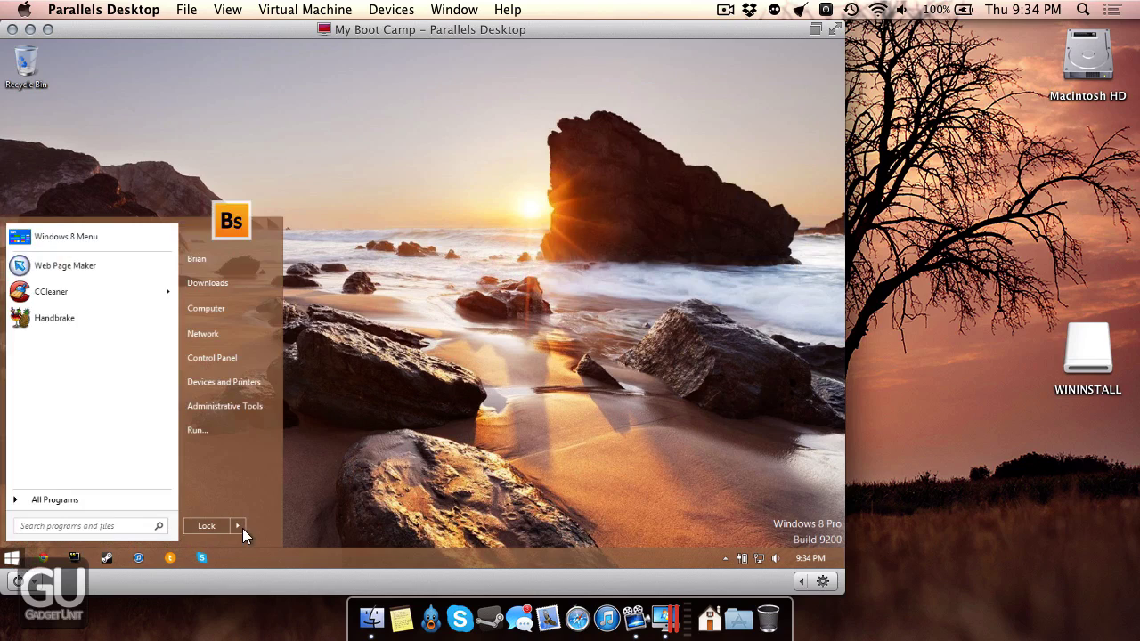
left_click(242, 527)
left_click(280, 529)
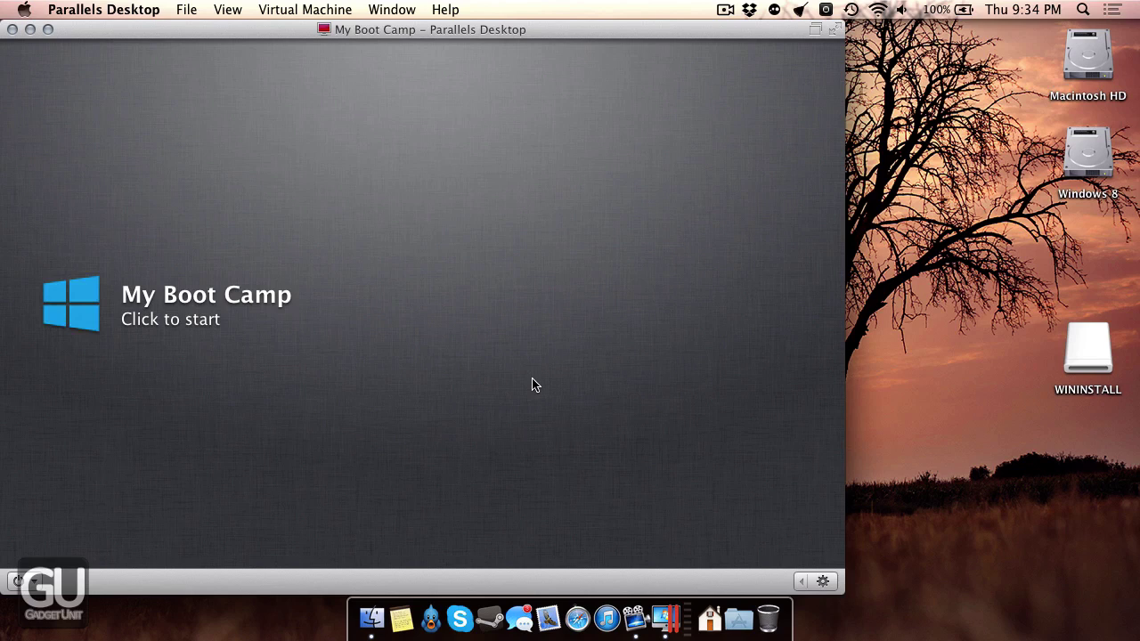
Drag the Parallels window's right edge to widen it across most of the desktop
left_click(105, 9)
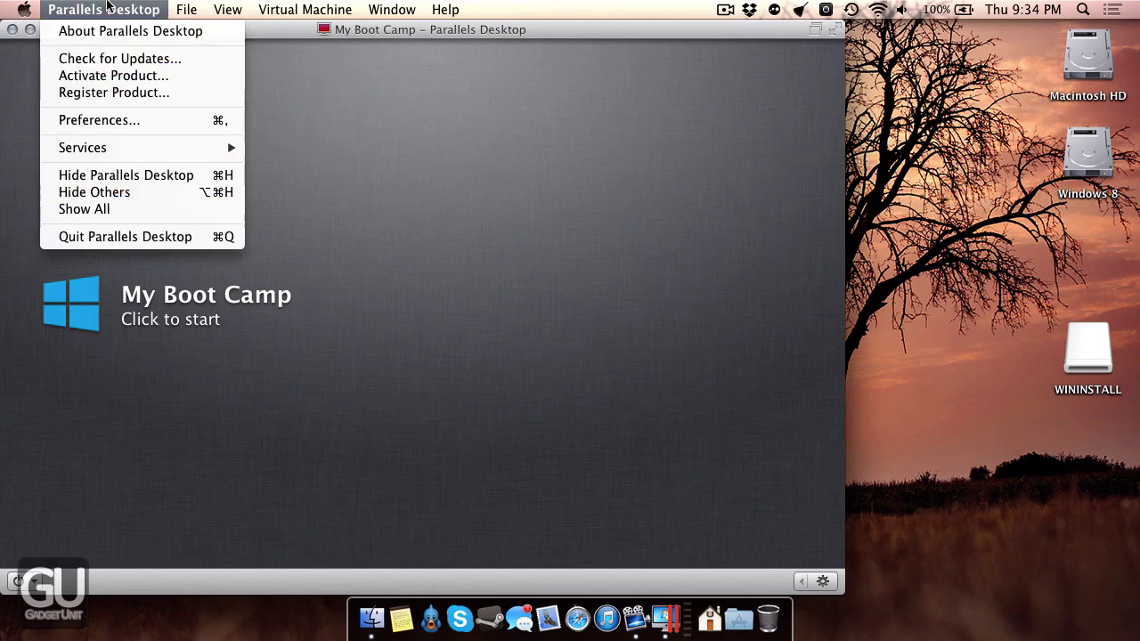
left_click(292, 137)
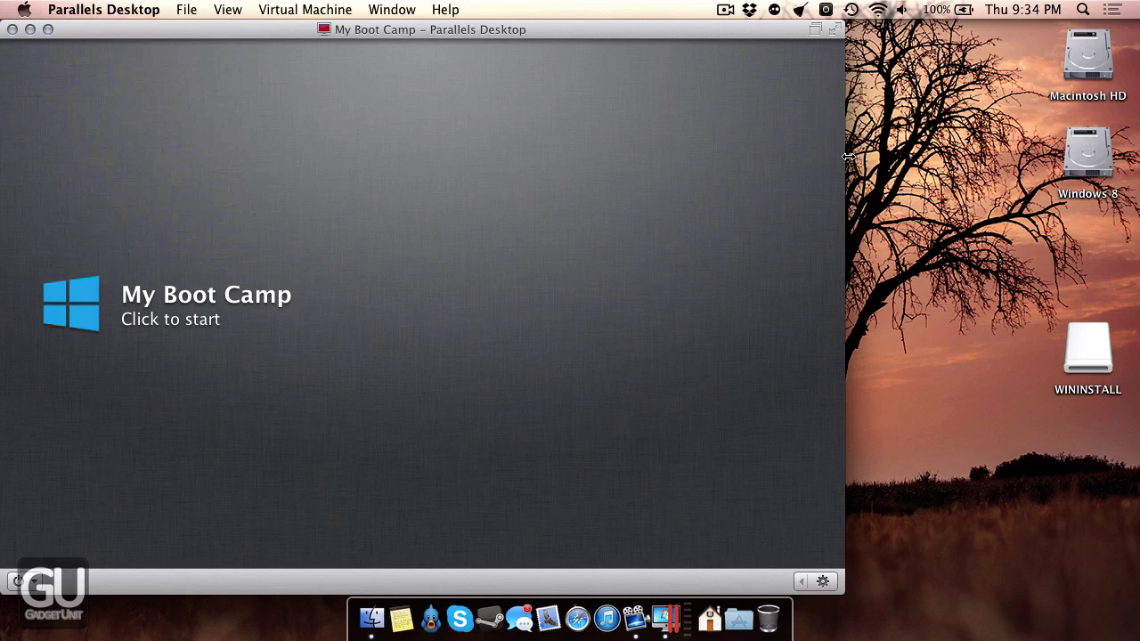
left_click_drag(848, 156, 1040, 149)
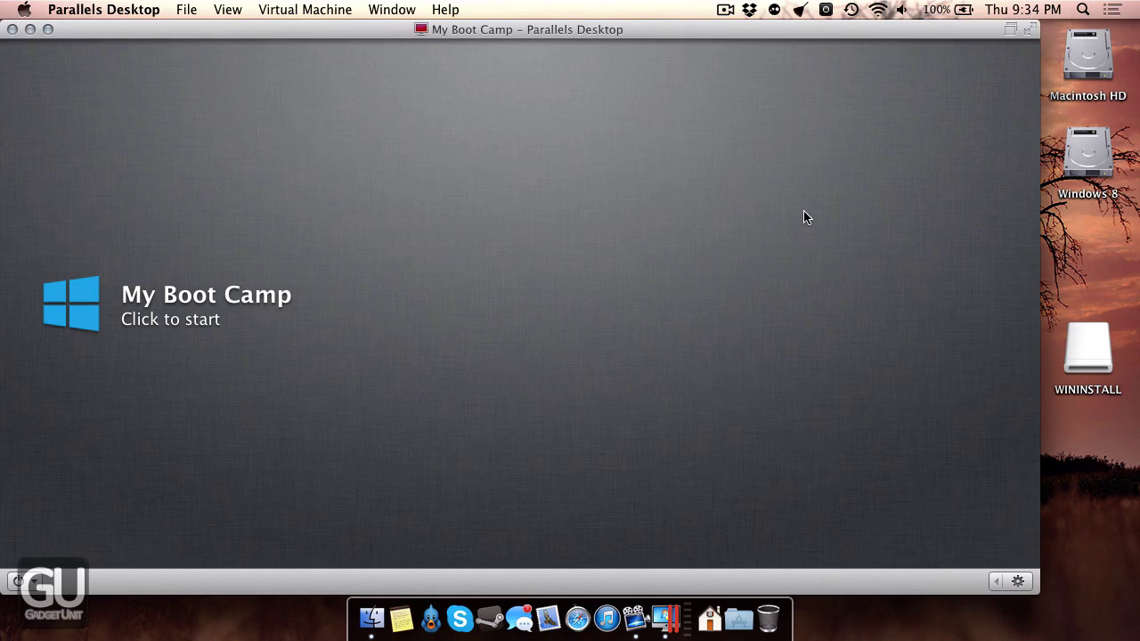